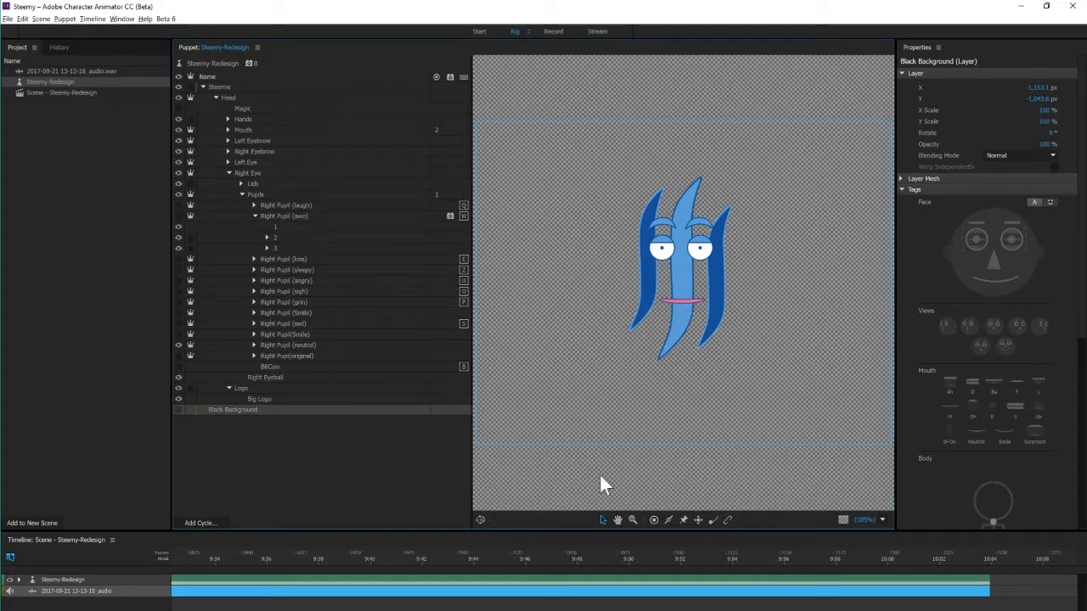
Switch to Illustrator and examine the layer structure of the Head group in Steemy-Redesign.ai
left_click(209, 610)
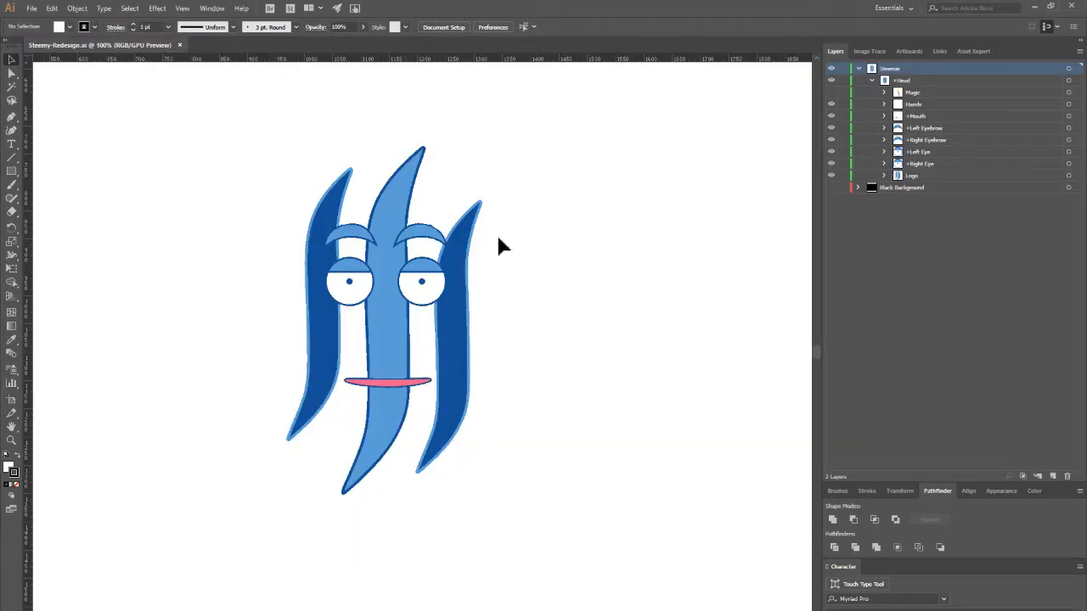
left_click_drag(411, 340, 440, 368)
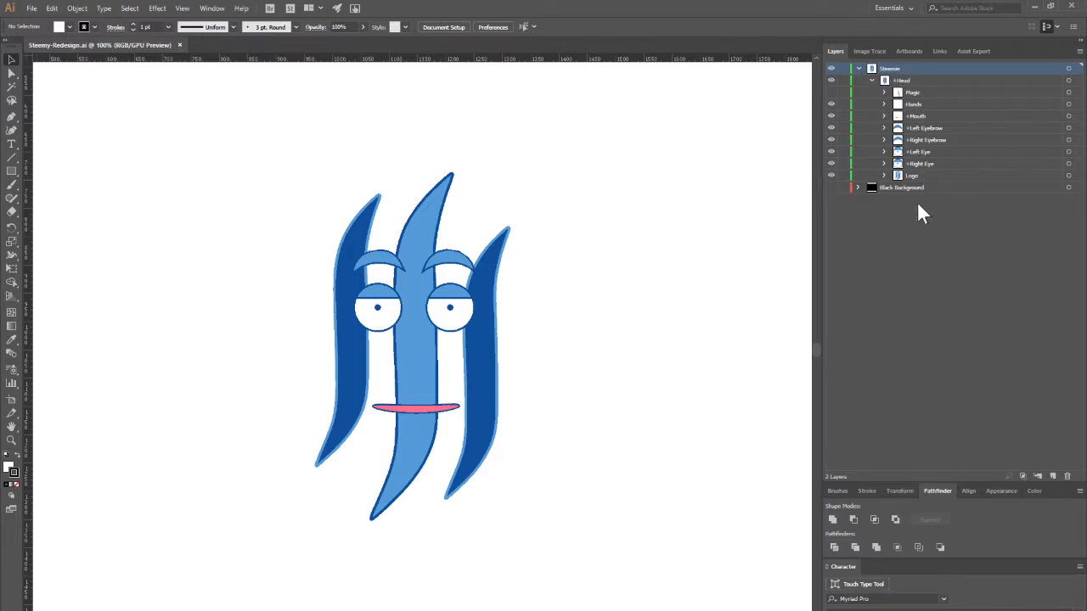
left_click(904, 80)
left_click(873, 79)
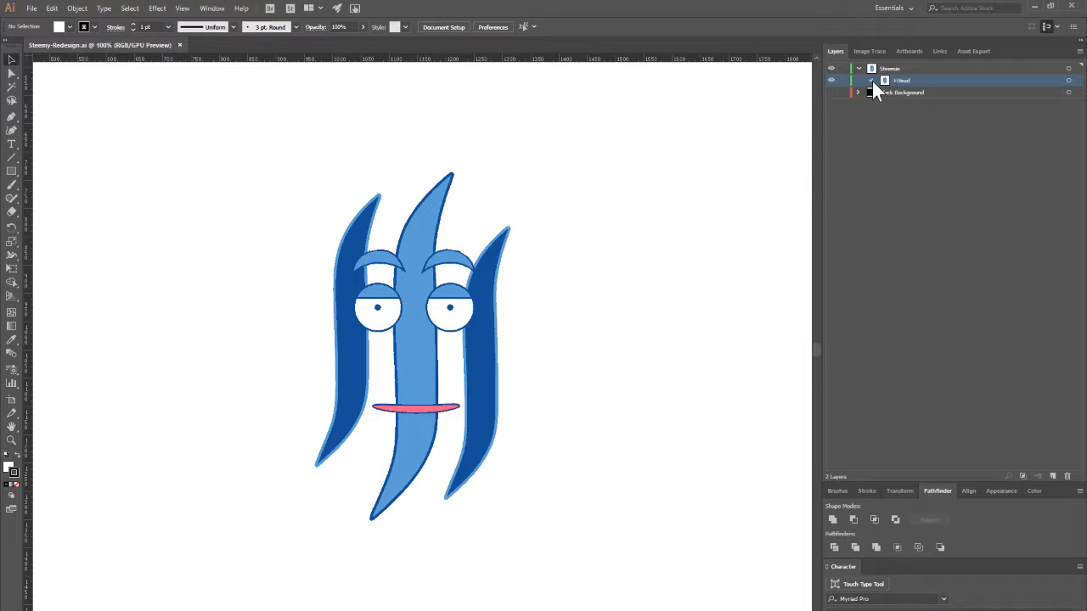
left_click(872, 81)
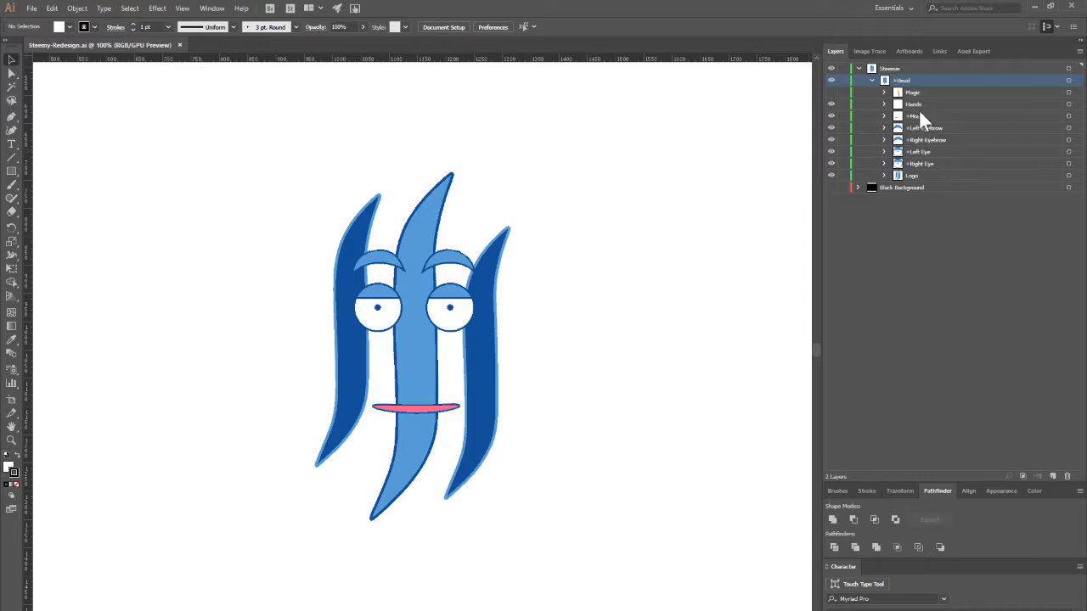
Preview hands 3 and 4 from the Hands group on the artwork, hide them again and collapse the group
left_click(885, 104)
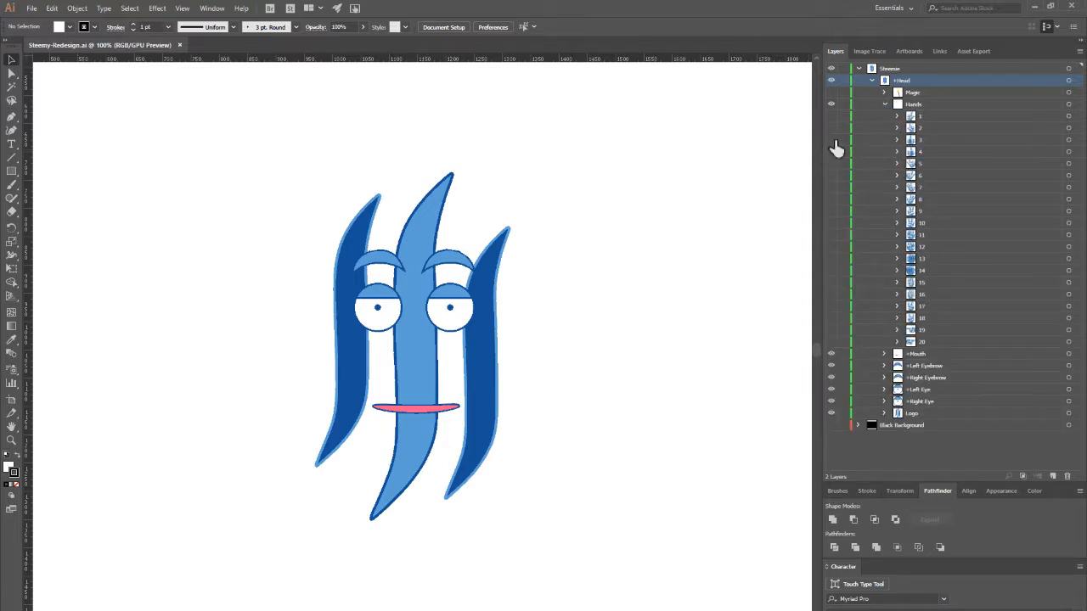
left_click(832, 140)
left_click(832, 152)
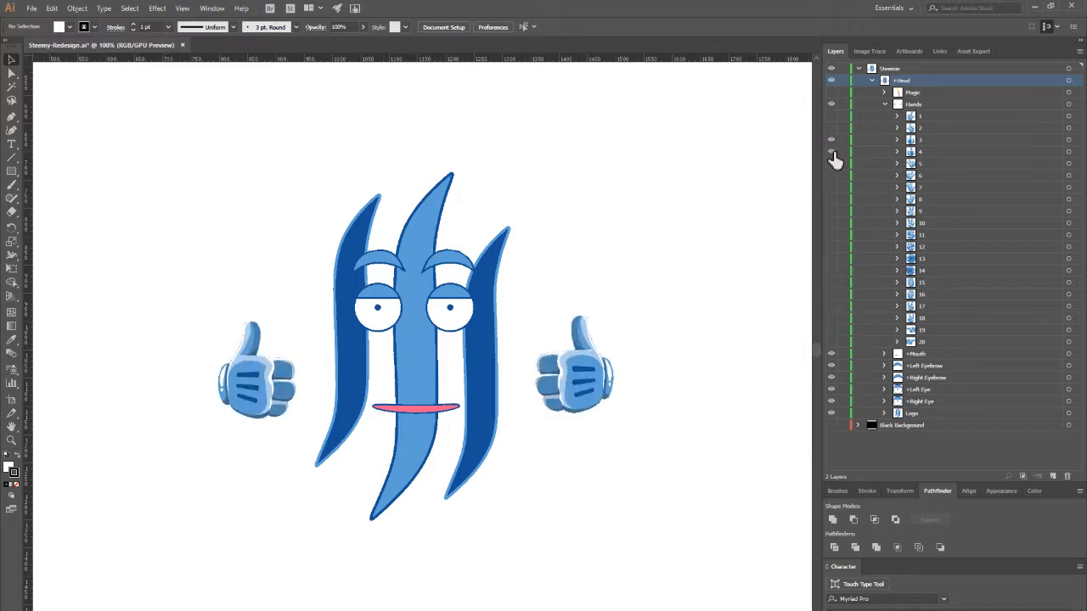
left_click(833, 152)
left_click(831, 140)
left_click(885, 103)
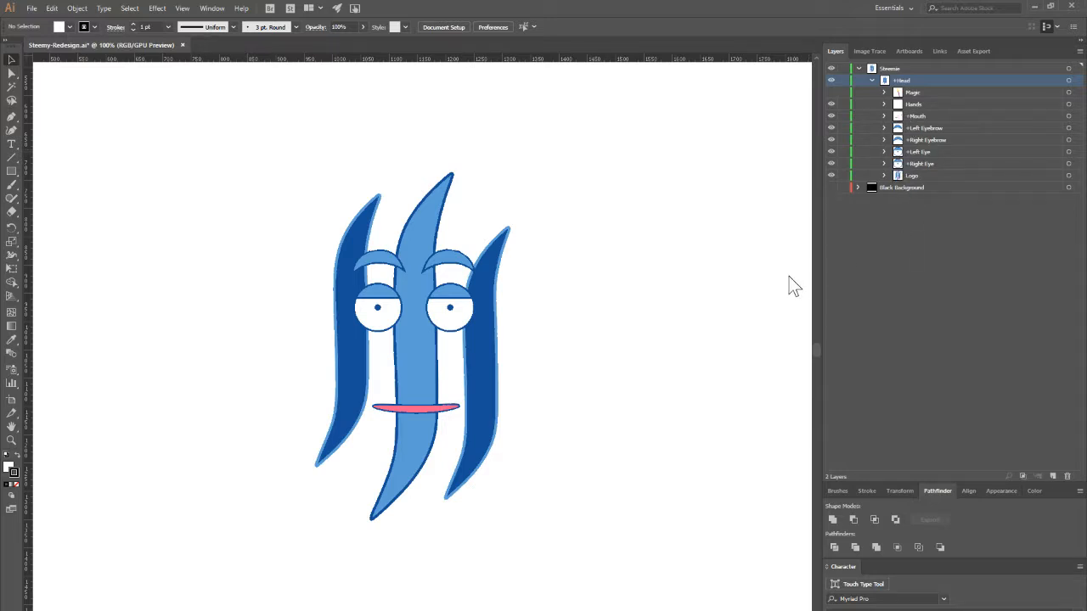
Examine the mouth shape layers in the Mouth group, including Sad and tongue
left_click(884, 116)
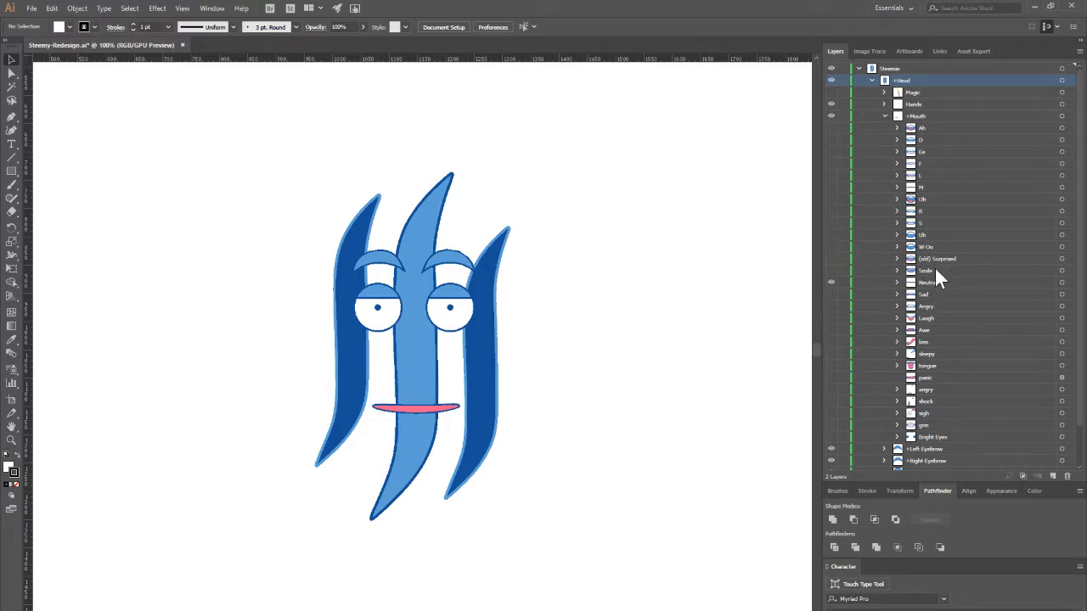
scroll(937, 277, "down", 1)
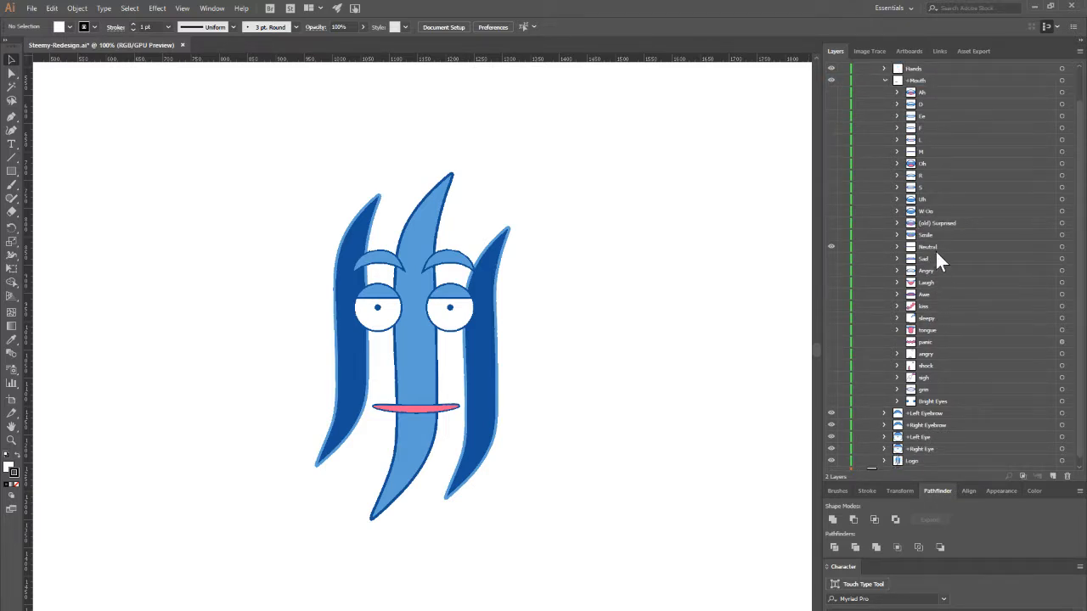
left_click(936, 259)
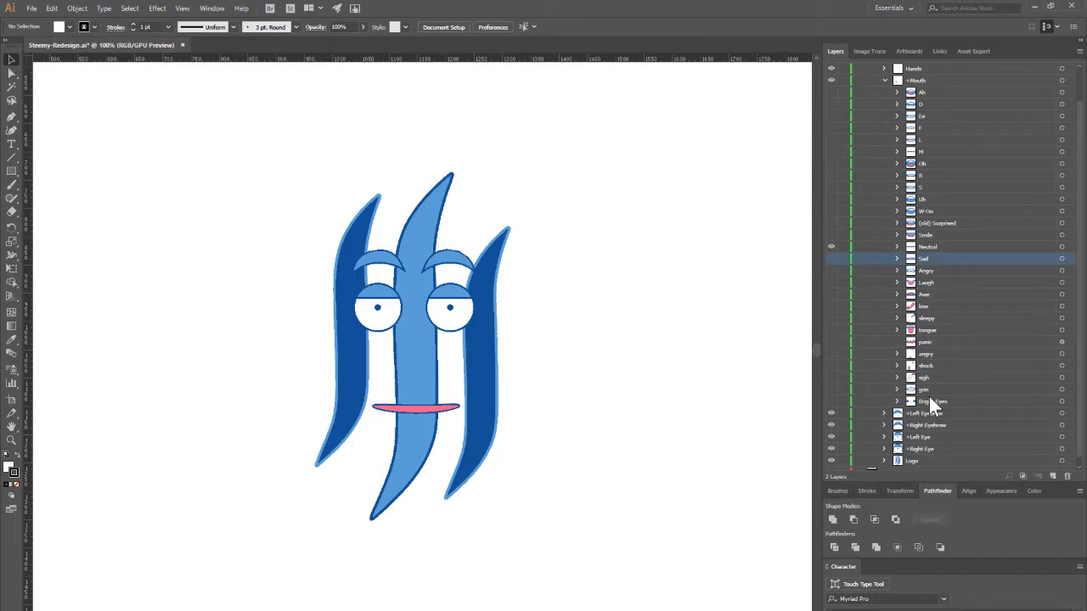
left_click(839, 331)
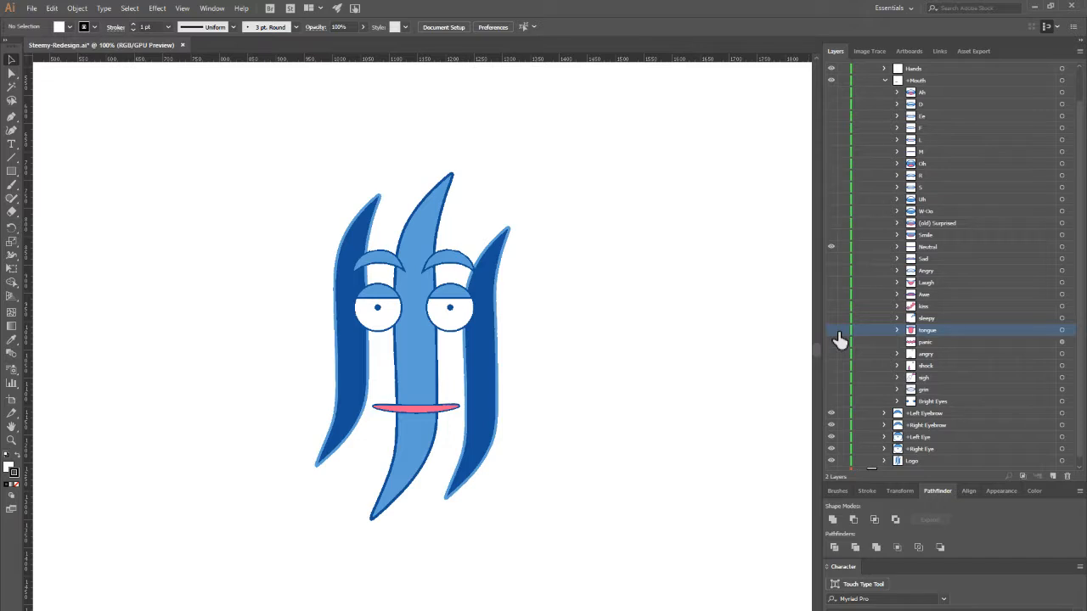
left_click(838, 333)
left_click(837, 333)
scroll(928, 333, "down", 1)
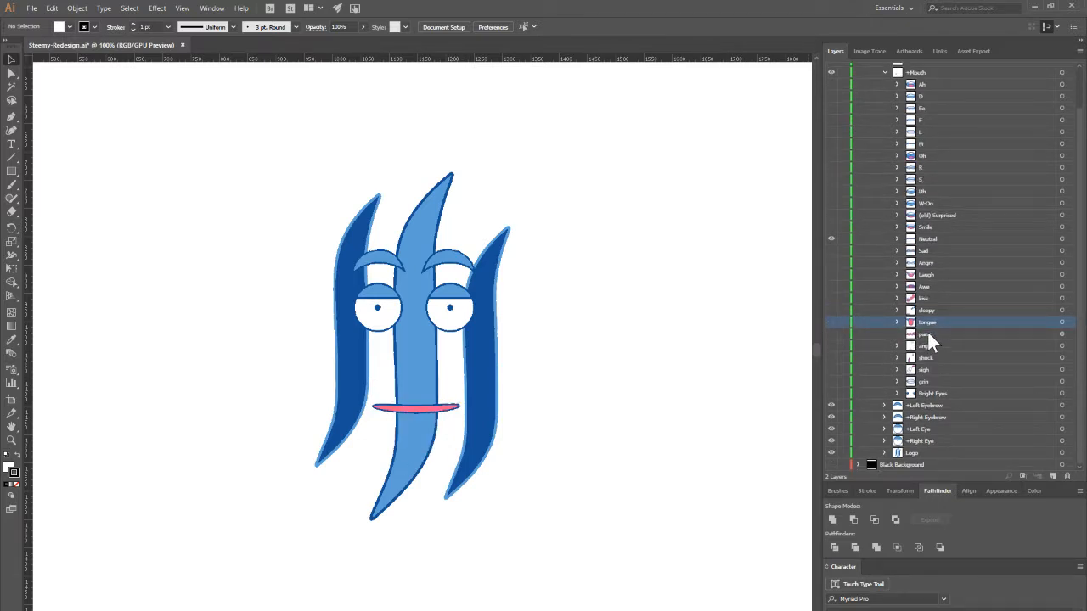
Review the expression layers inside the Left Eyebrow group and collapse it again
left_click(884, 406)
scroll(964, 331, "down", 4)
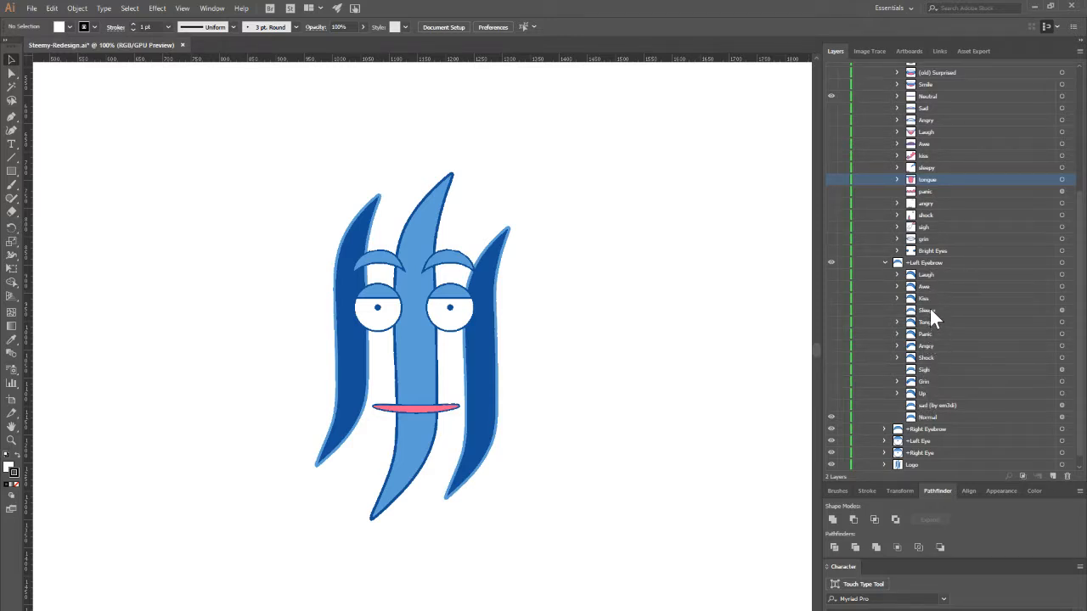
left_click(884, 261)
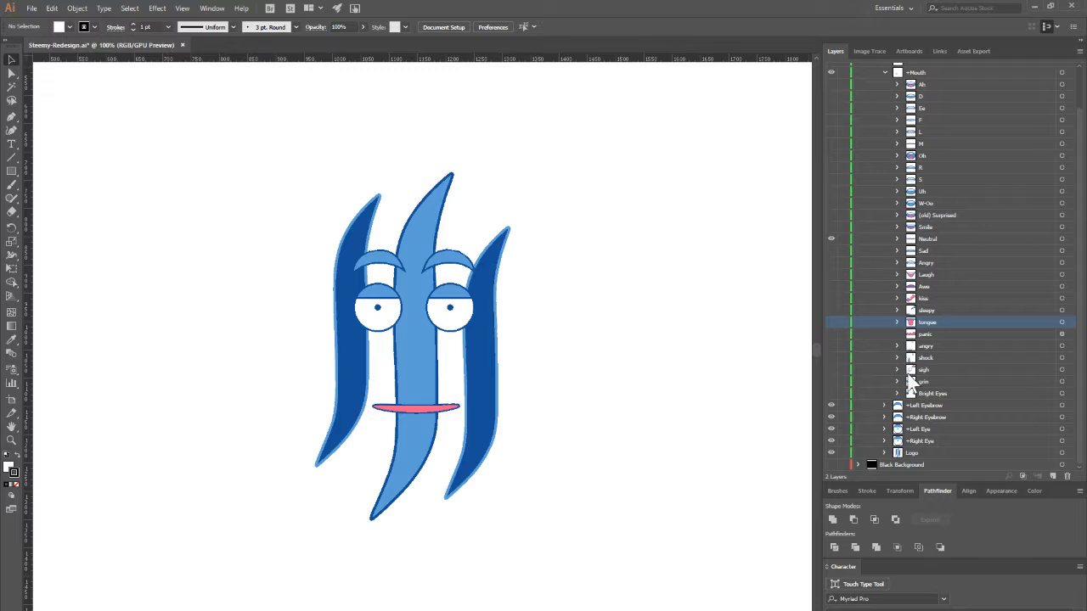
Examine the expression layers inside the Lids and Pupils groups of the Left Eye
left_click(884, 429)
scroll(954, 359, "down", 1)
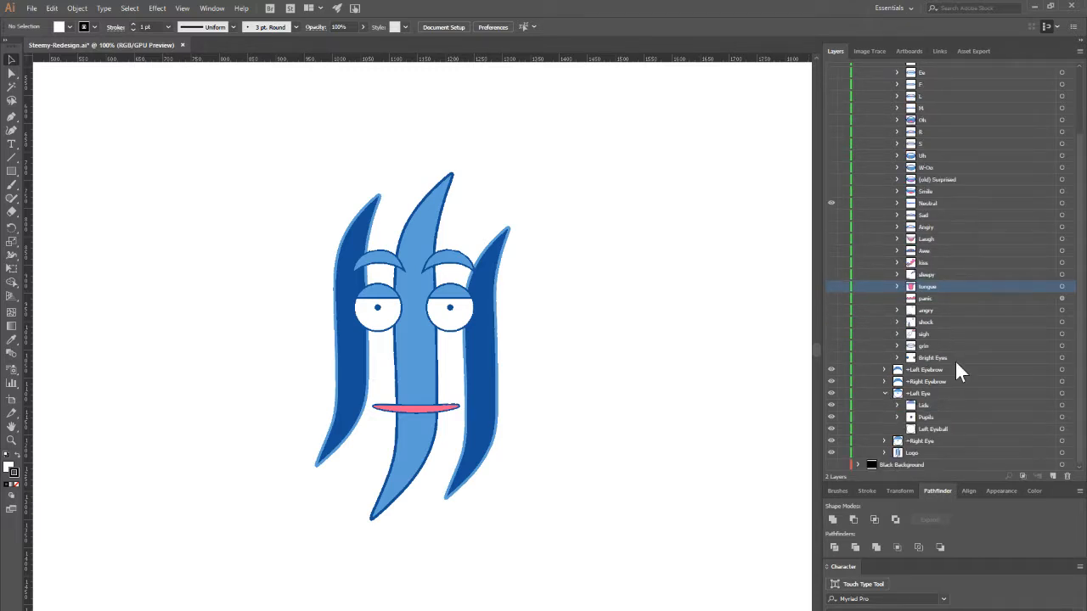
left_click(897, 405)
scroll(956, 359, "down", 3)
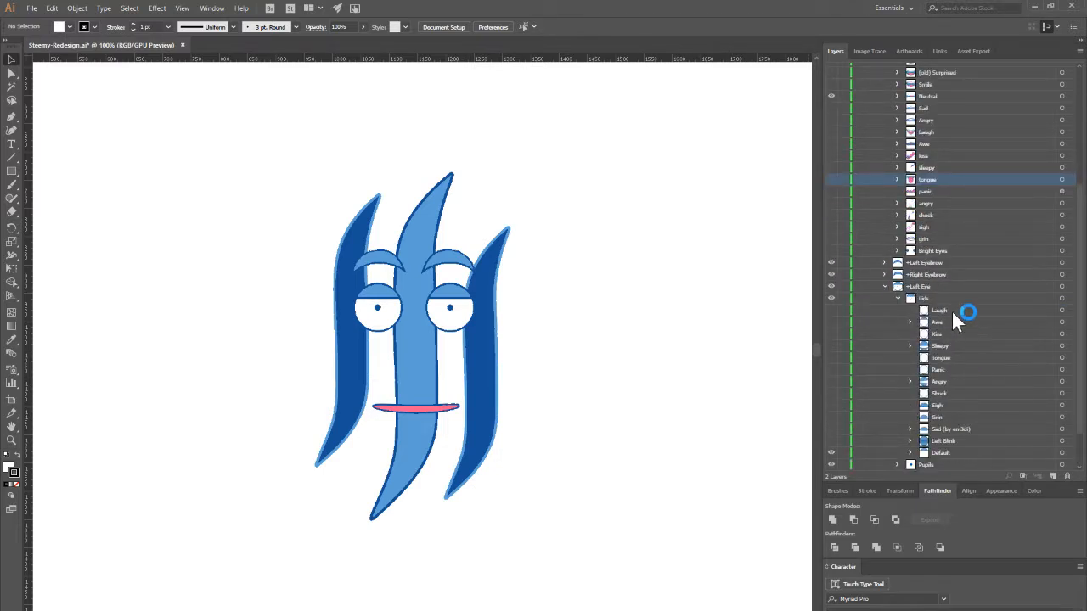
scroll(944, 392, "down", 2)
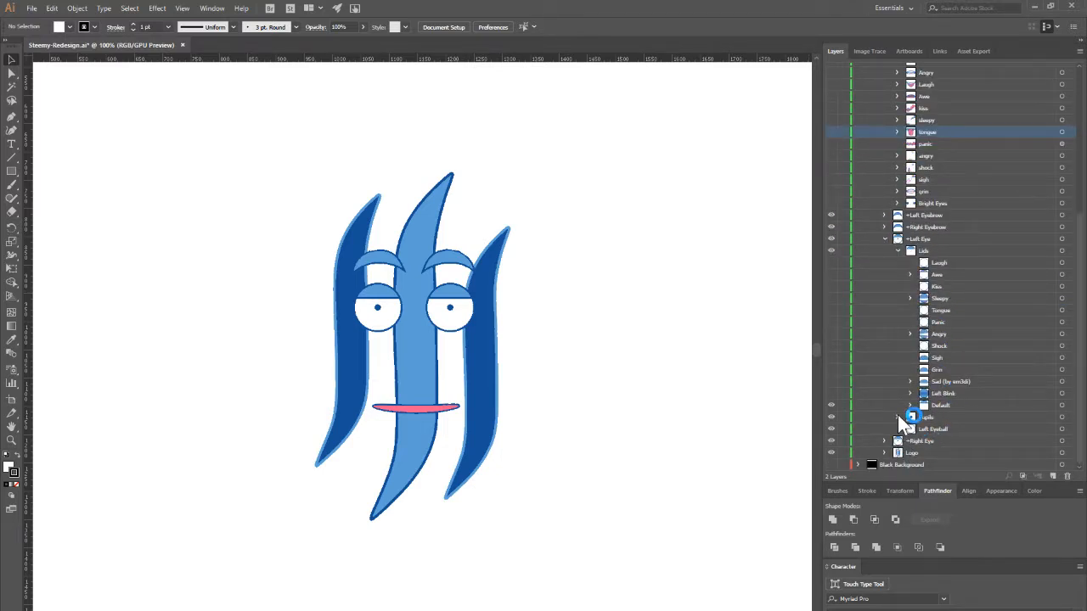
left_click(897, 415)
scroll(976, 408, "down", 3)
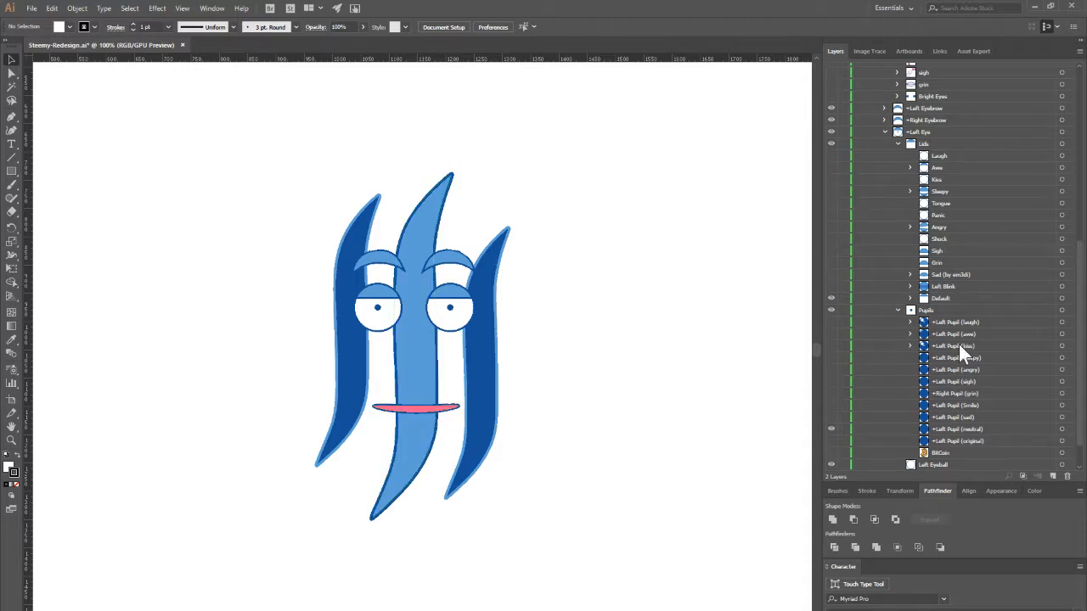
scroll(962, 339, "up", 3)
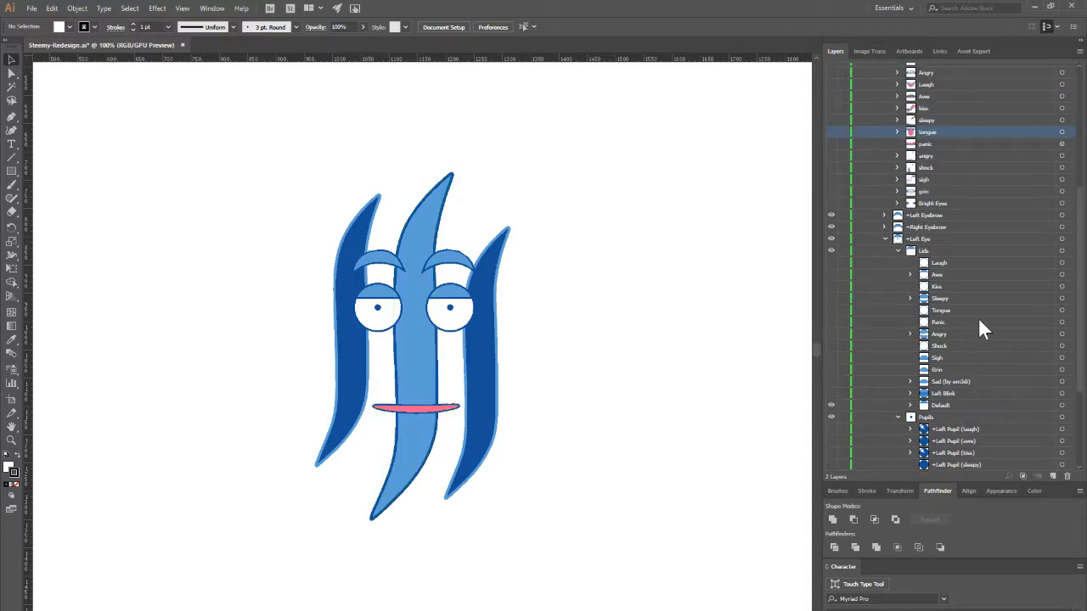
scroll(981, 327, "down", 4)
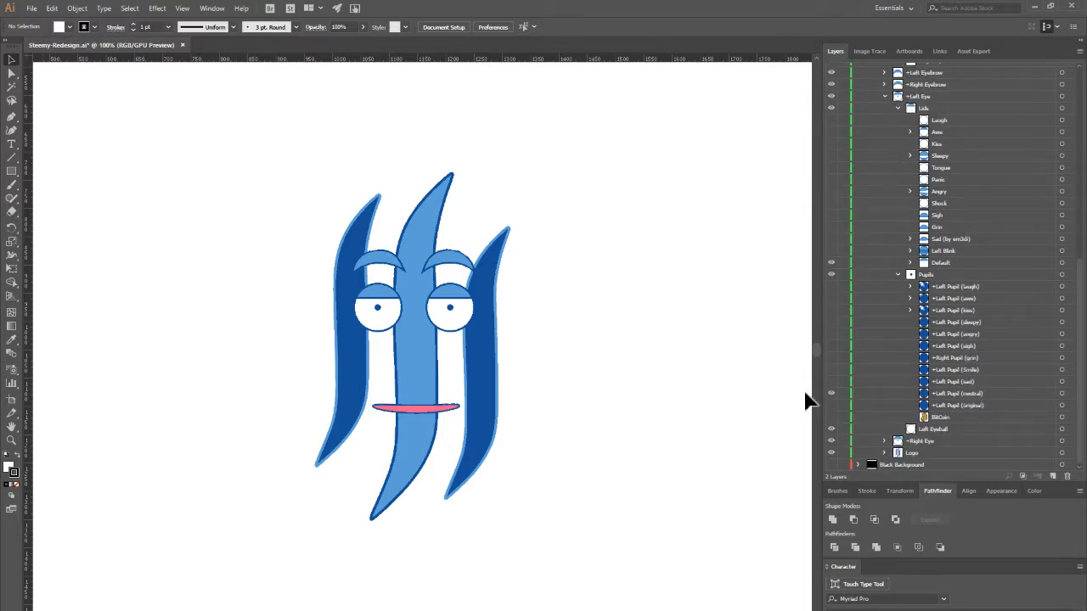
Switch to Character Animator and inspect the tags of the Head layer and the Neutral mouth layer
key("alt+Tab")
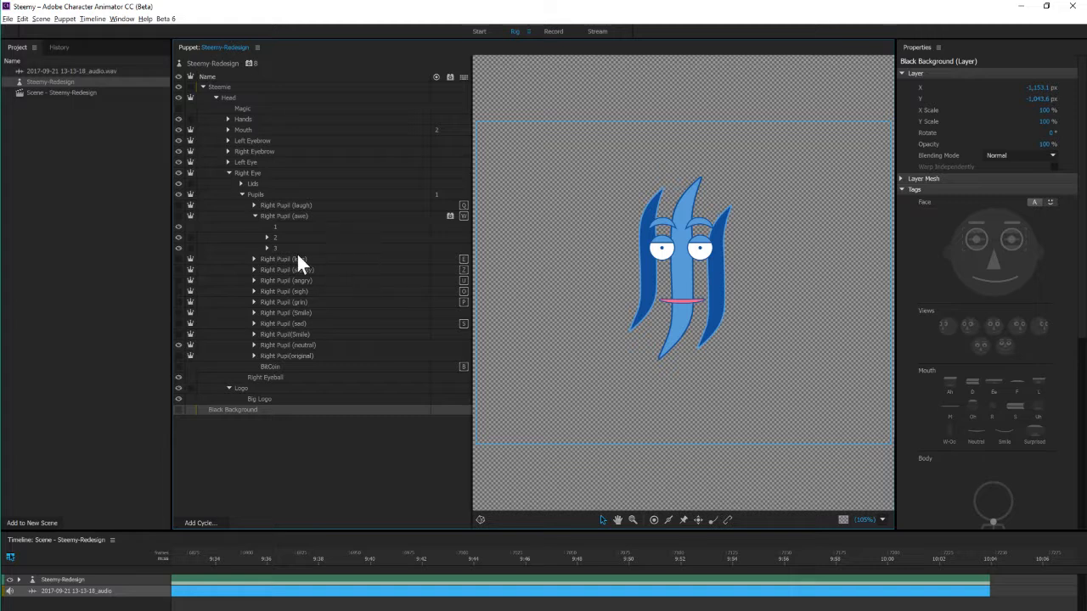
left_click(224, 98)
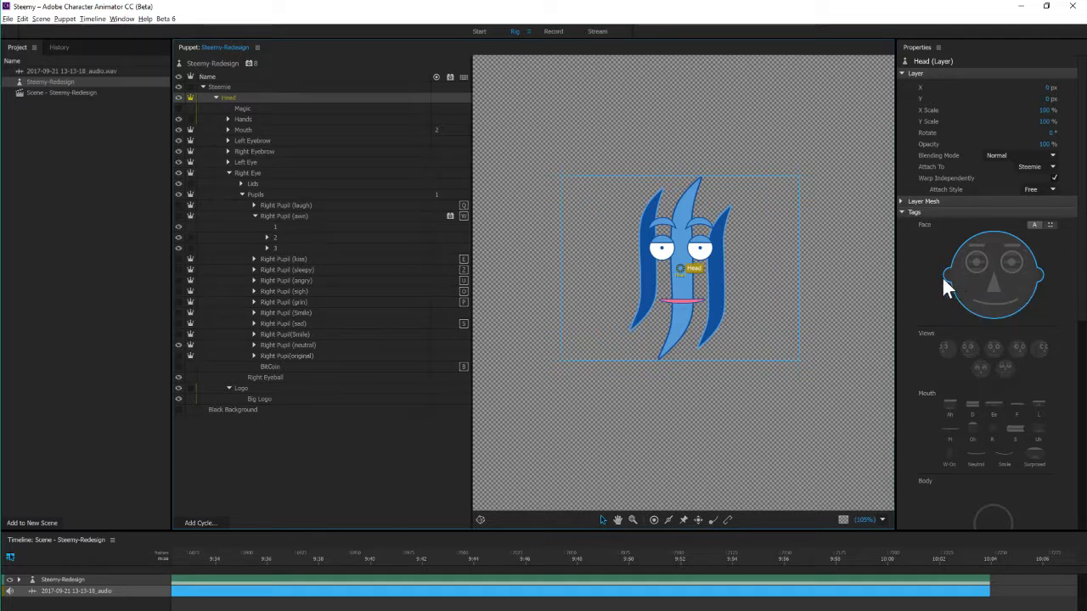
left_click(228, 130)
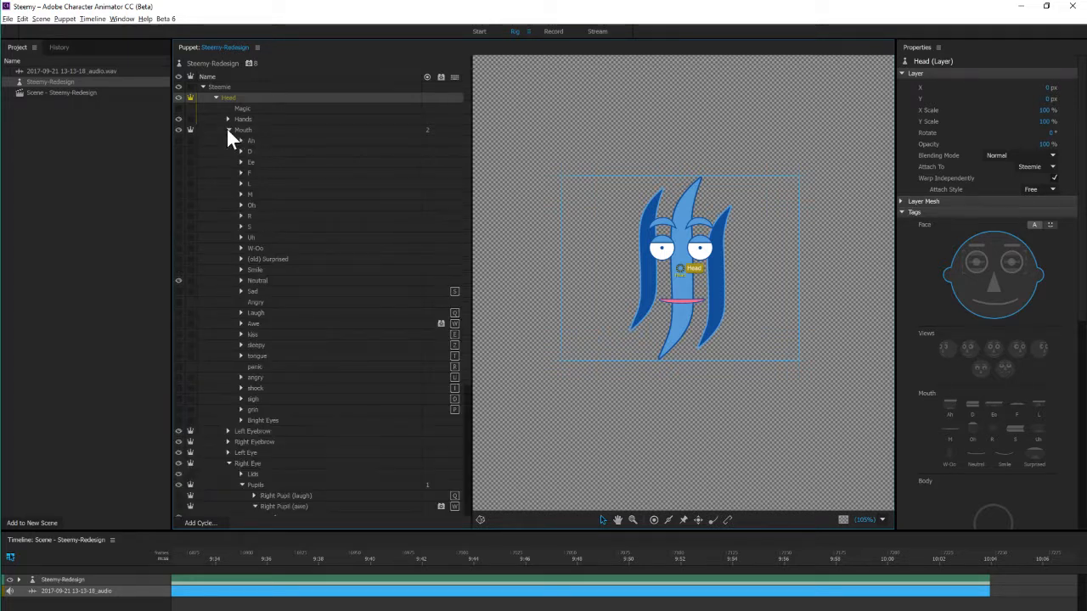
left_click(263, 280)
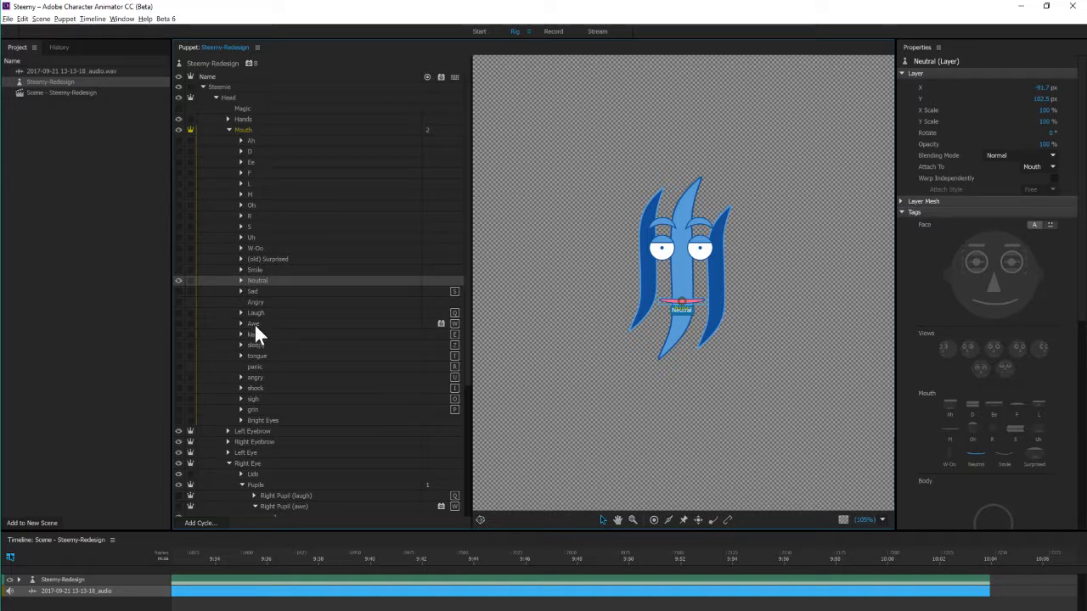
Show the Awe mouth instead of Neutral on the puppet and expand the Awe group's layers
left_click(179, 280)
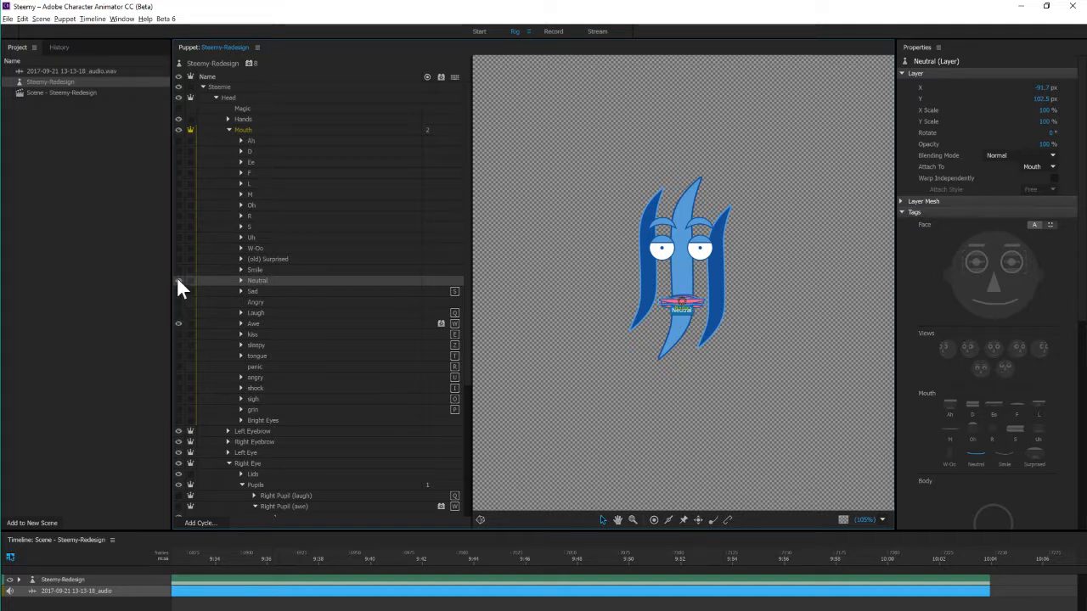
left_click(250, 321)
left_click(241, 324)
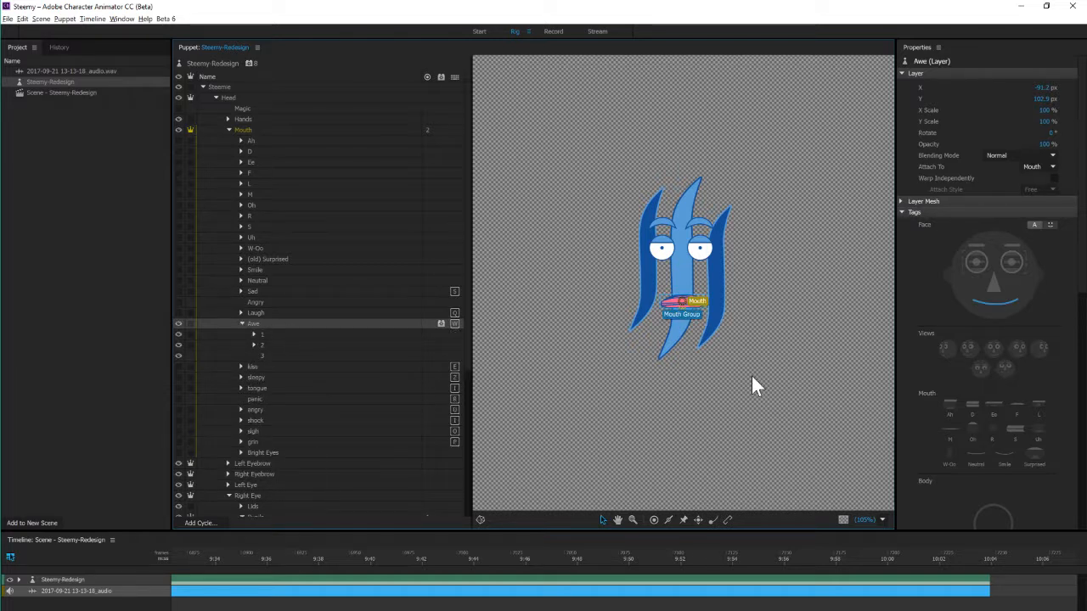
scroll(744, 363, "down", 5)
left_click(695, 309)
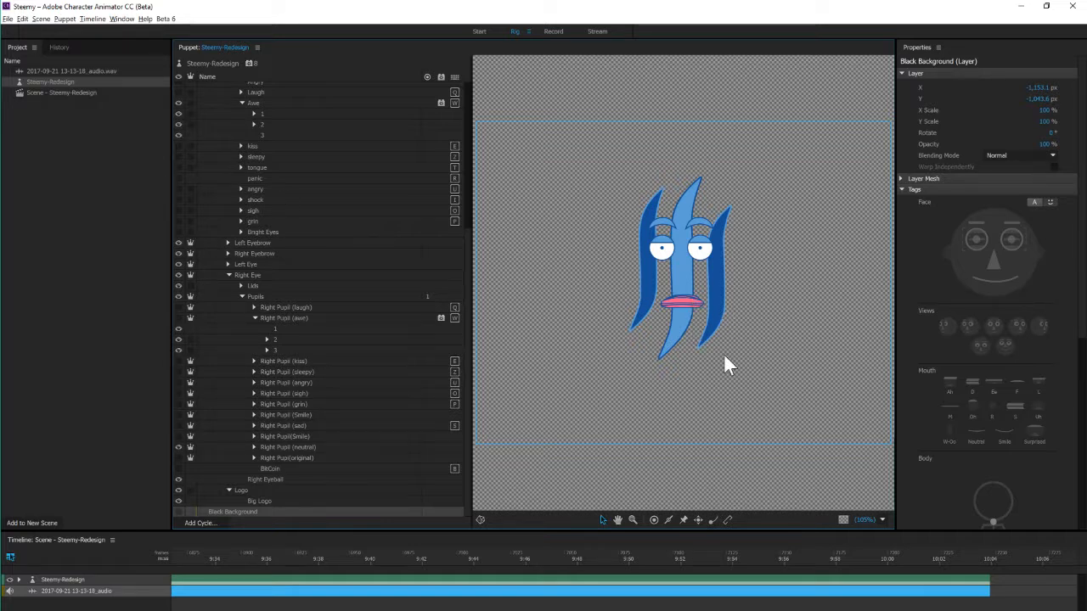
Inspect the Awe mouth's trigger key and its Cycle Layers start and layer order settings
left_click(272, 102)
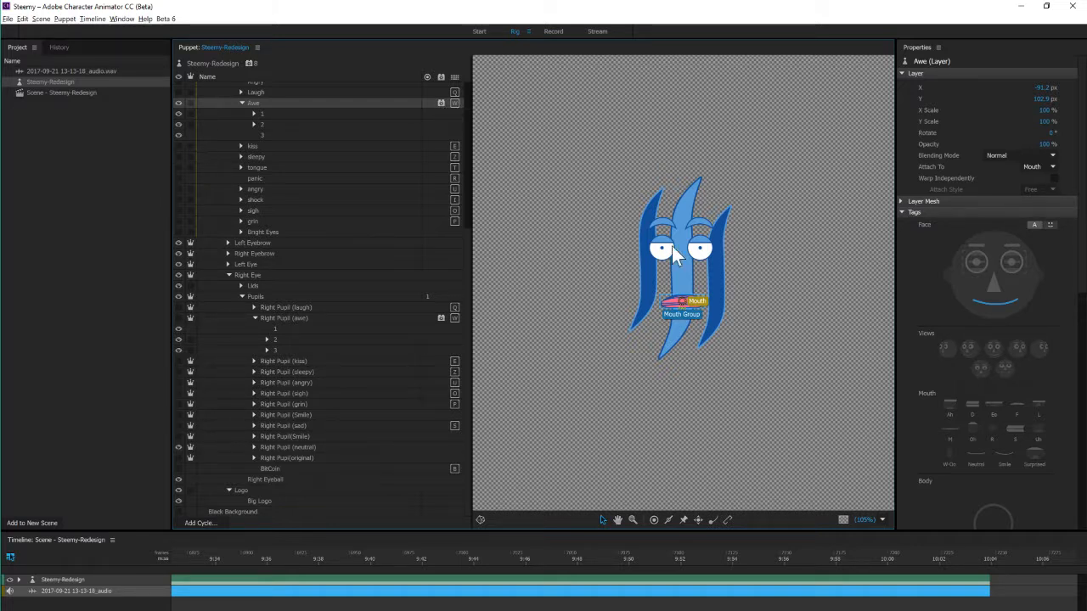
scroll(990, 370, "down", 5)
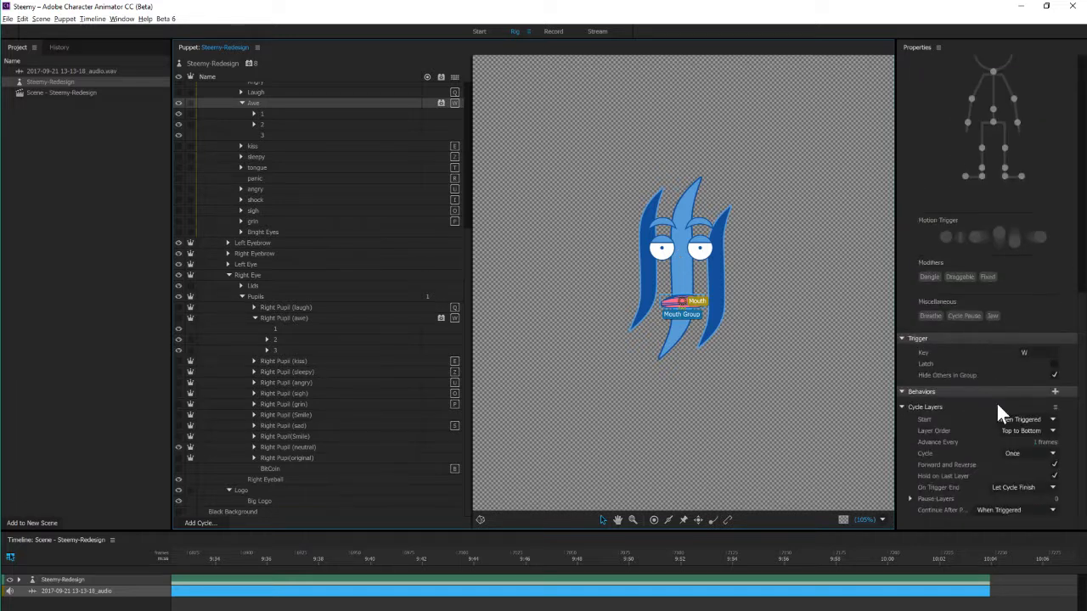
left_click(1020, 351)
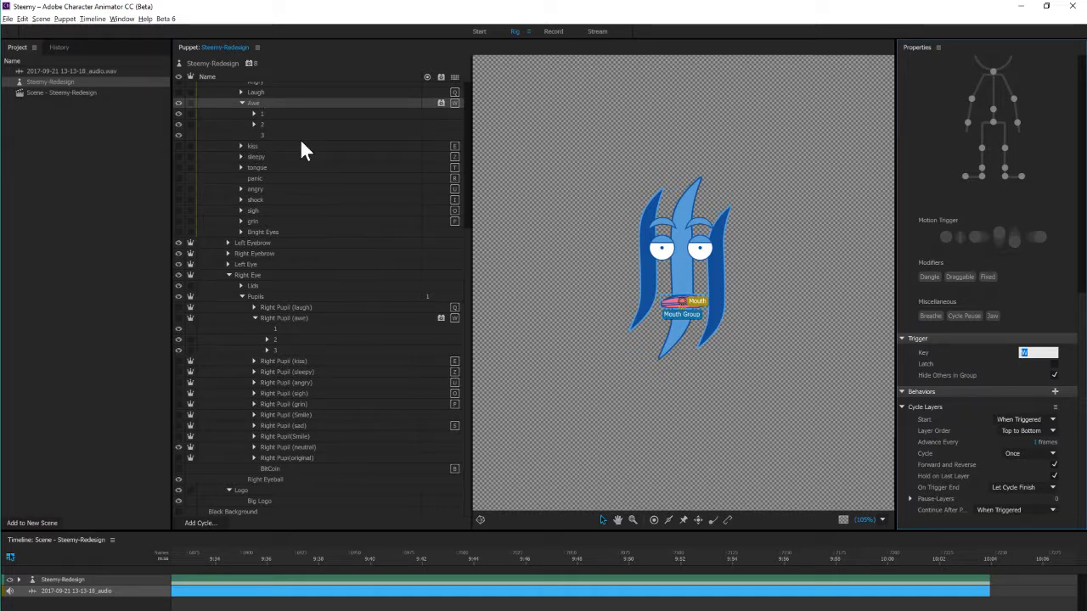
left_click(1035, 430)
left_click(1037, 419)
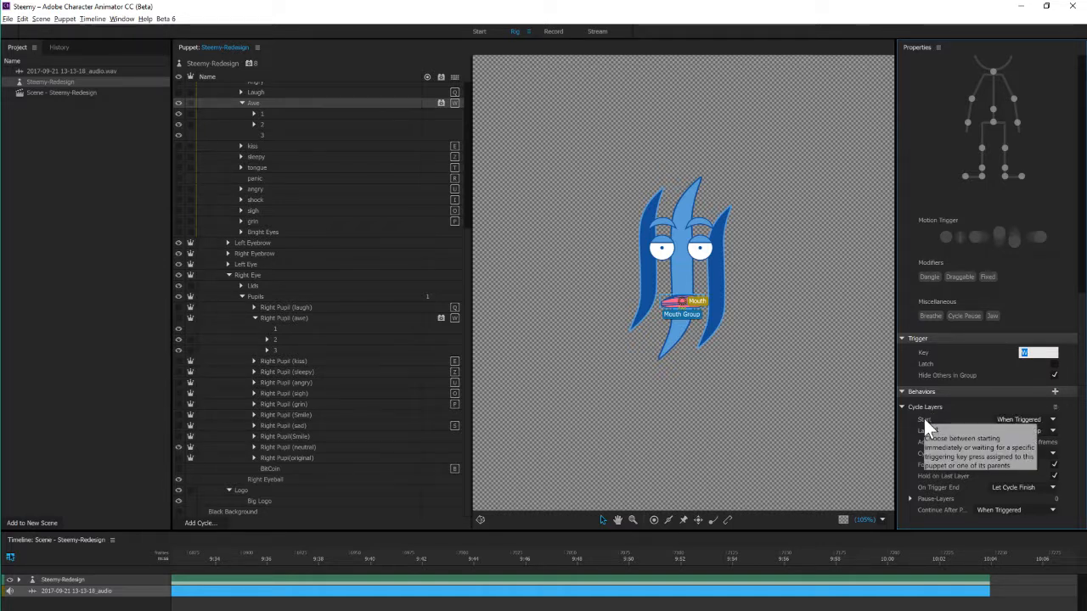
Inspect Awe mouth layers 1, 2 and 3 individually and return to the Awe group's properties
left_click(267, 113)
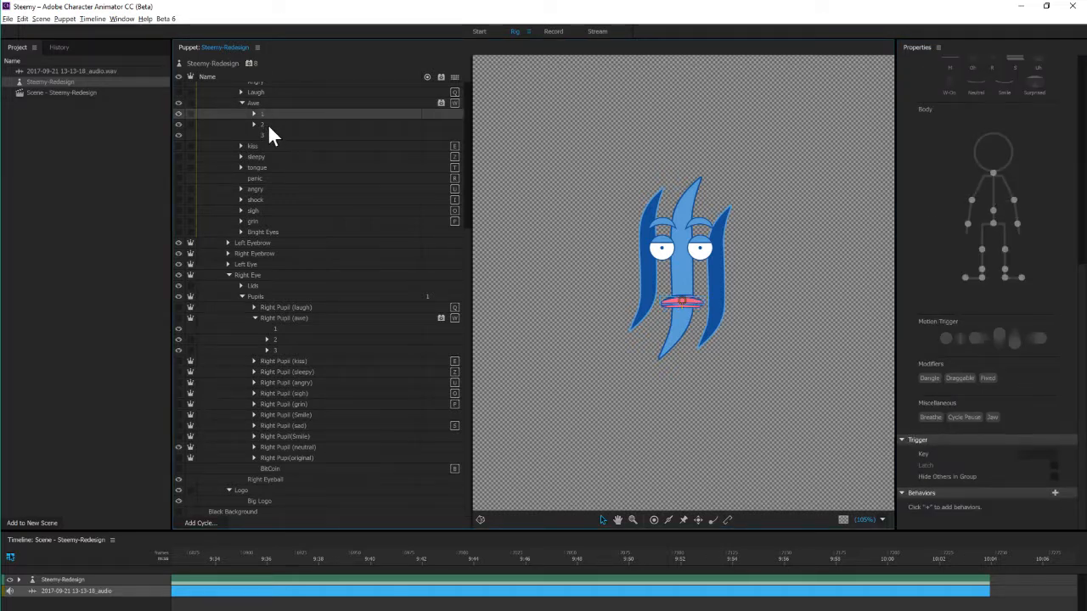
left_click(267, 124)
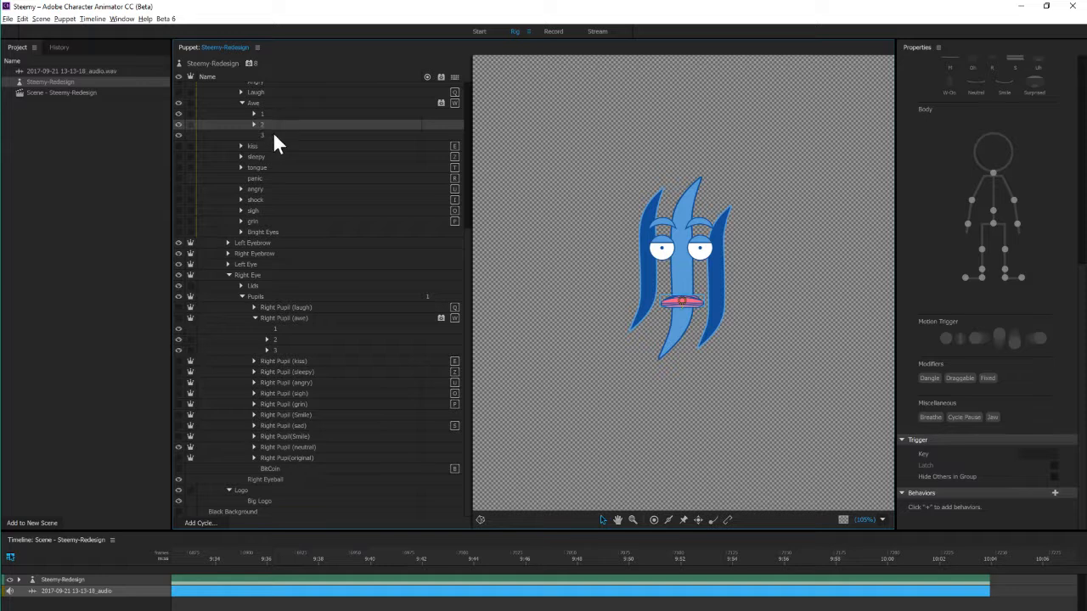
left_click(273, 134)
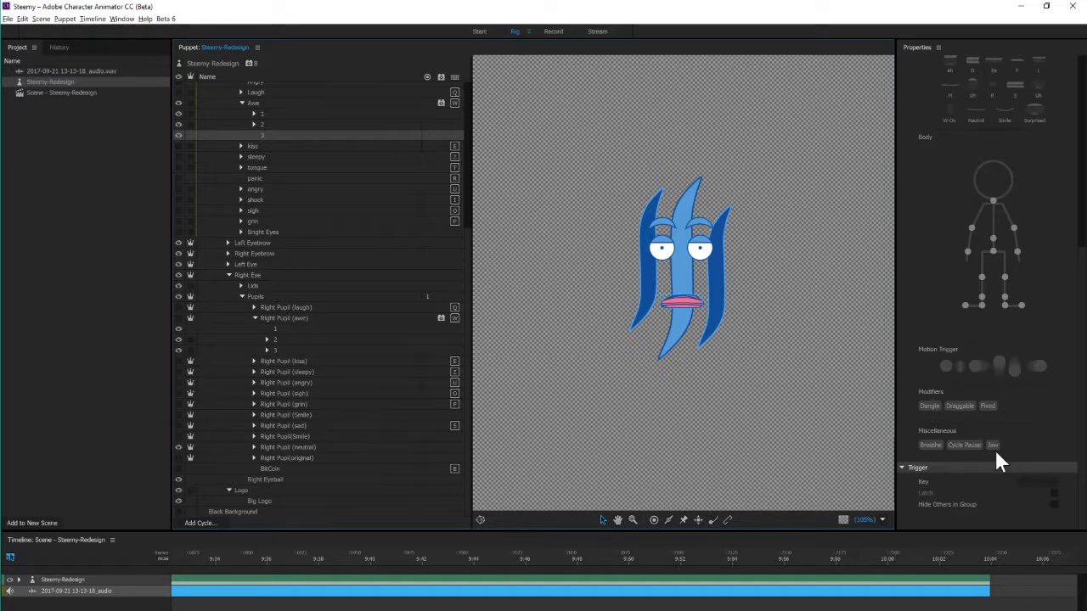
left_click(258, 103)
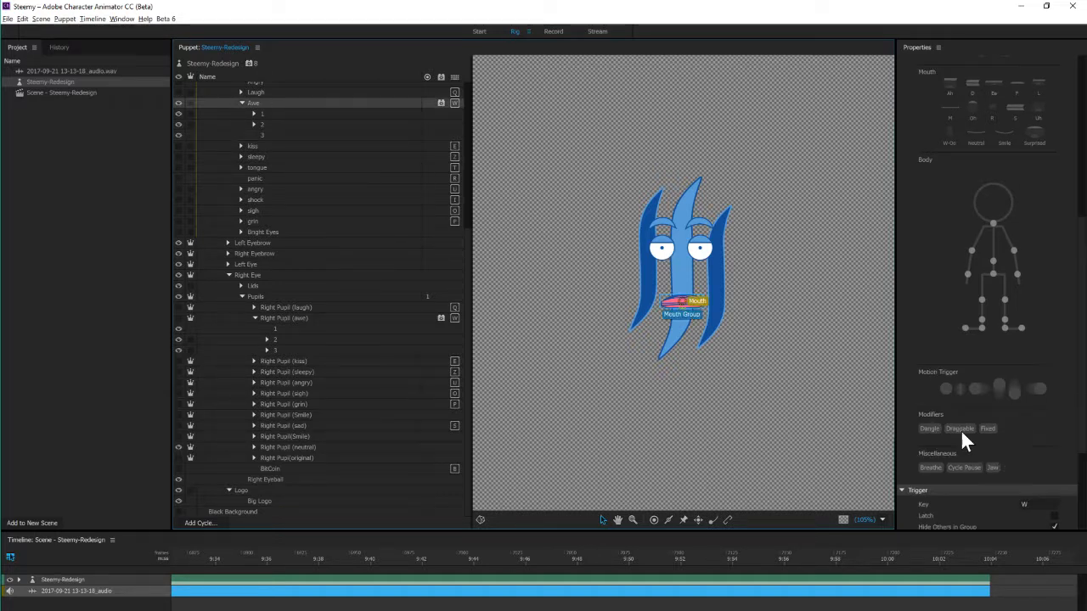
Examine the Awe mouth's Forward and Reverse and Layer Order settings, and view its layers 3 and 1
scroll(968, 432, "down", 3)
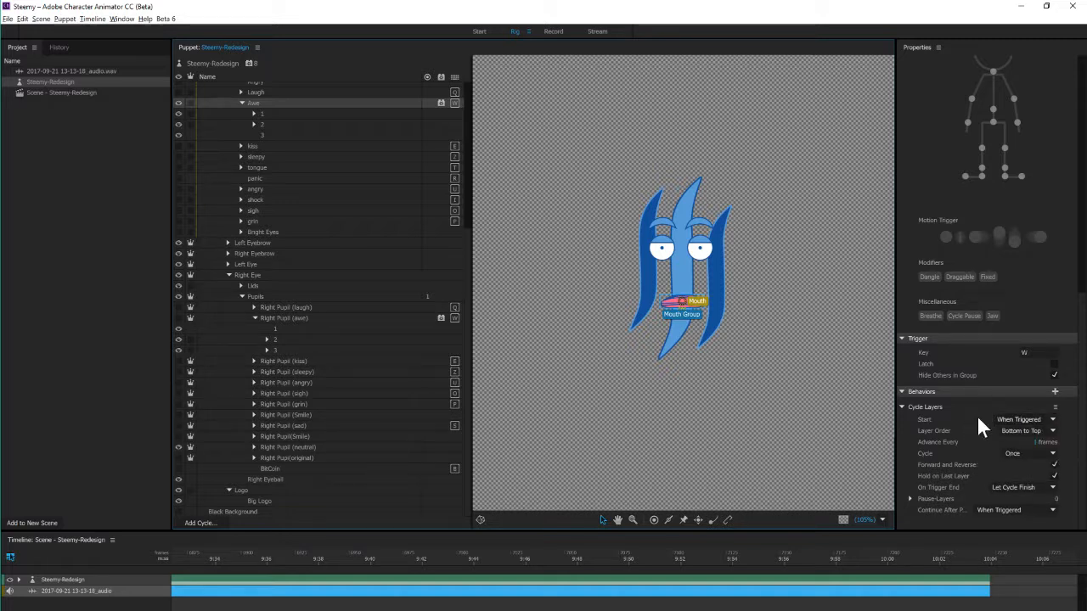
mouse_move(958, 465)
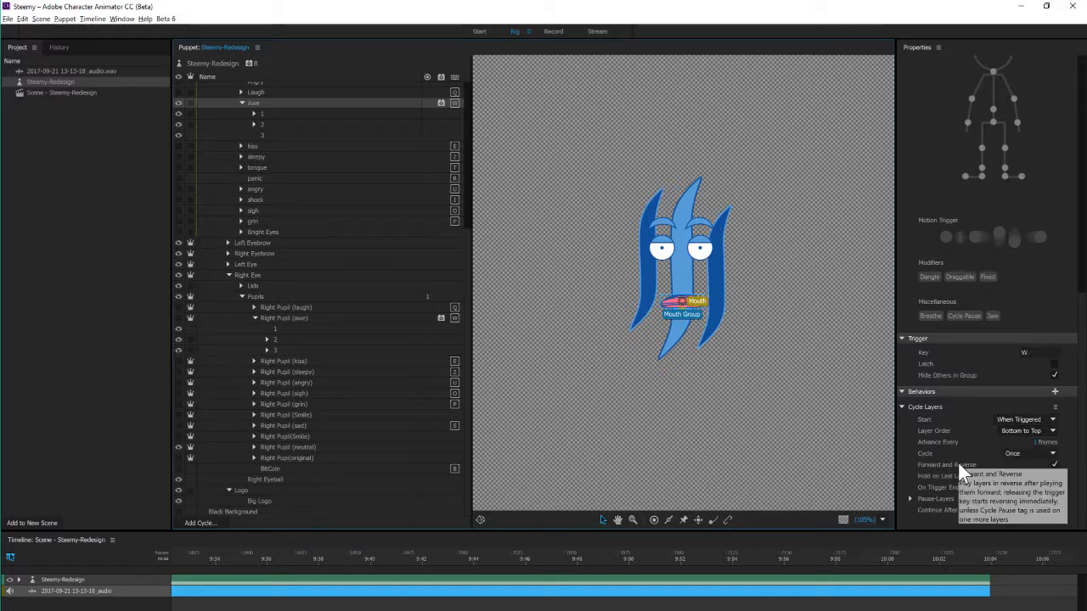
mouse_move(1015, 442)
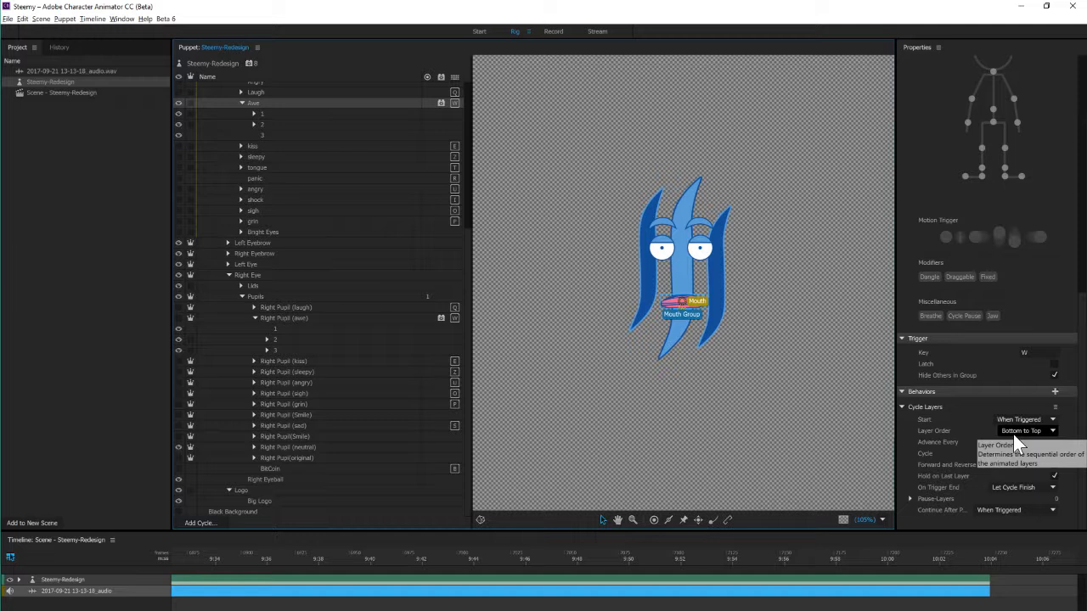
left_click(278, 134)
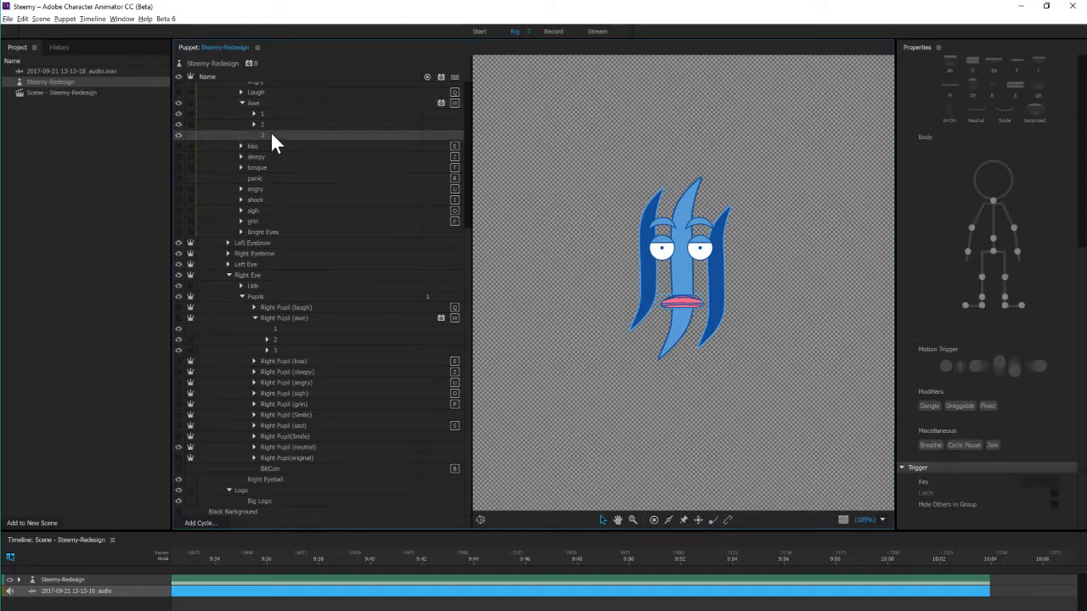
left_click(270, 114)
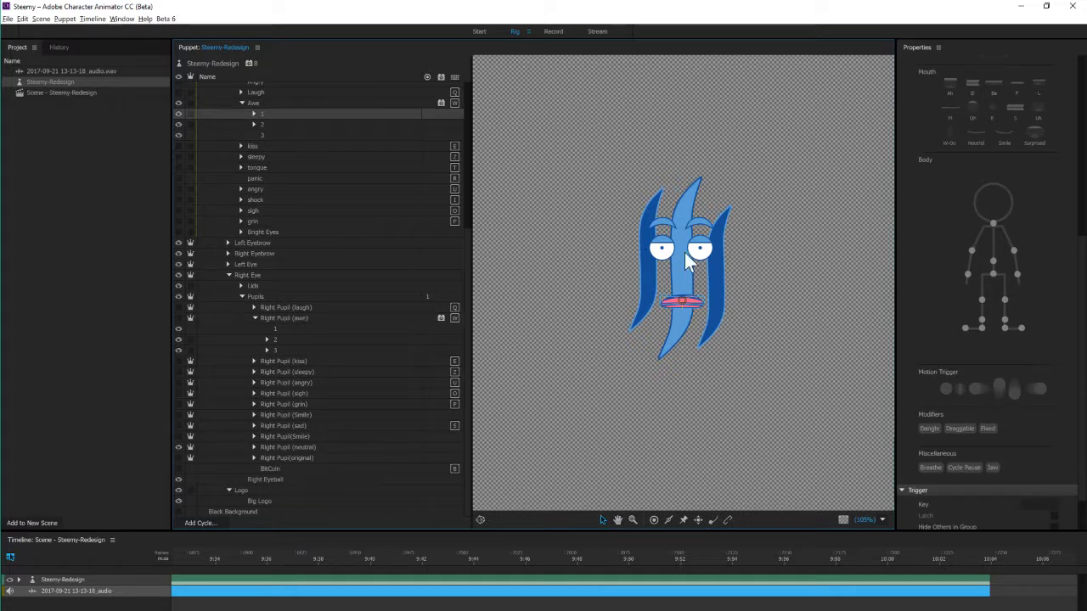
Return to the Awe group's properties and examine its Advance Every setting and the available Cycle options
left_click(359, 101)
scroll(1002, 358, "down", 3)
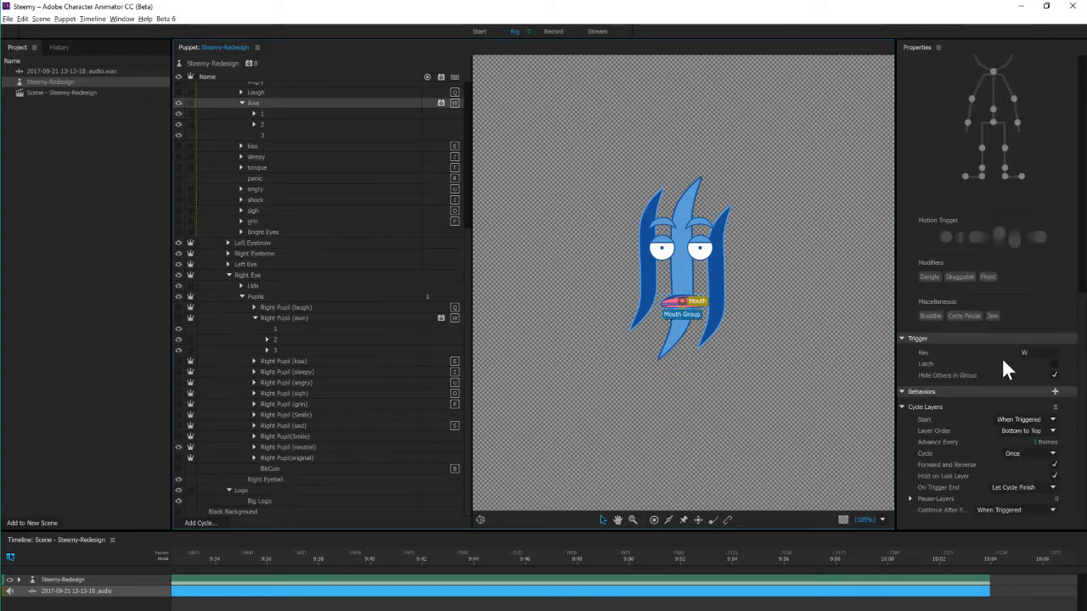
left_click(1047, 453)
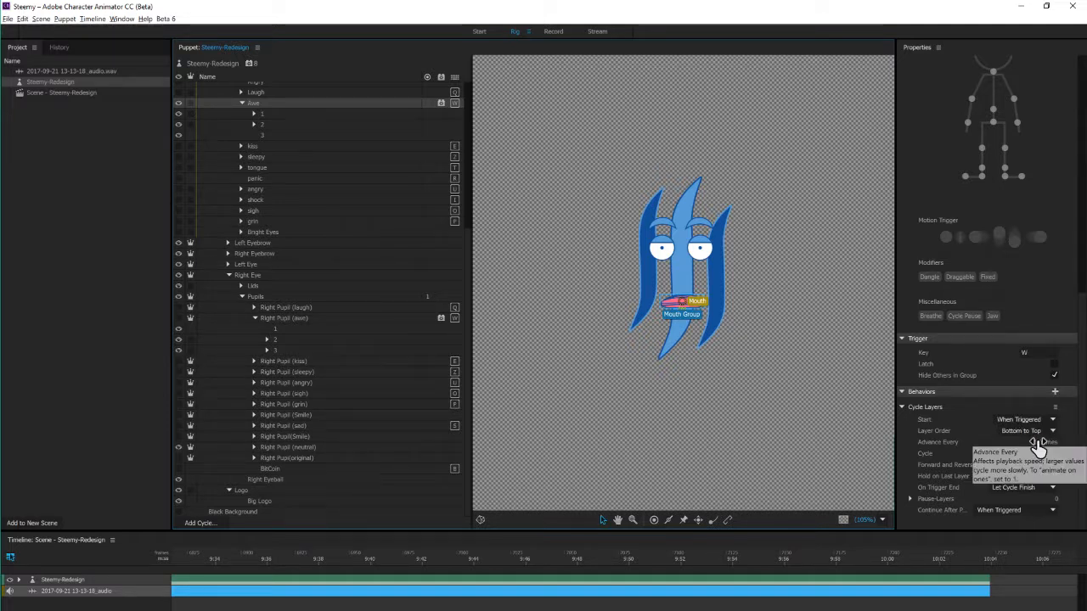
left_click(1043, 445)
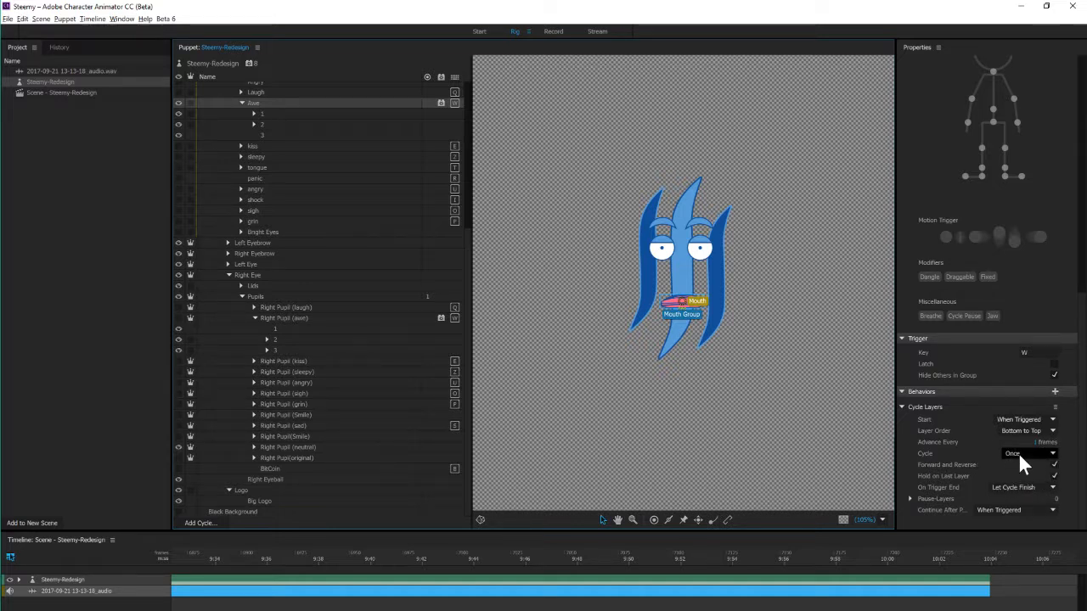
left_click(1034, 454)
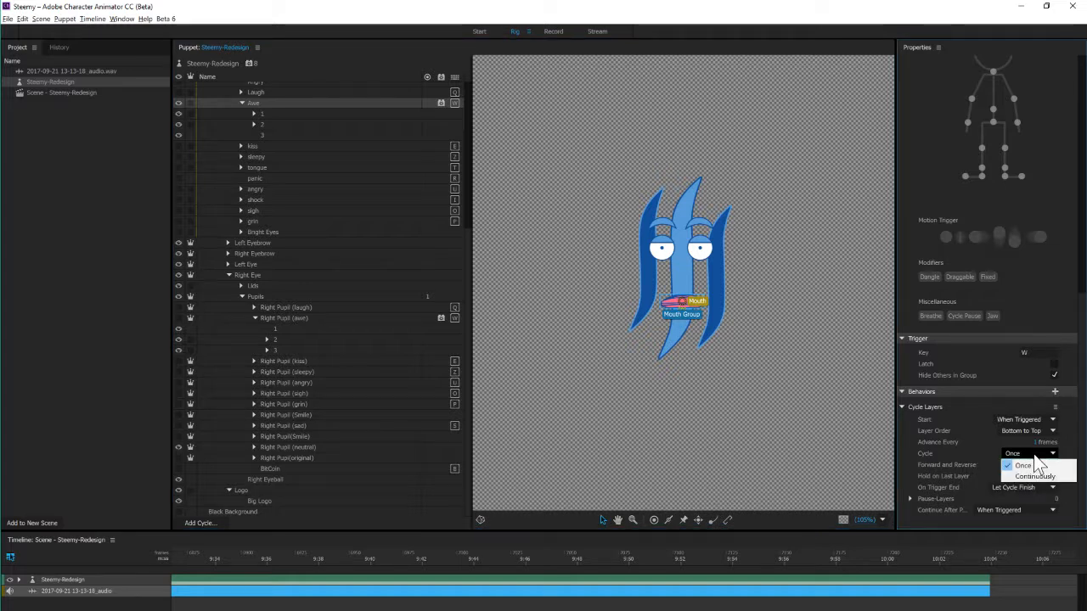
left_click(982, 447)
Collapse the Awe group and show the kiss mouth instead of Awe on the puppet
left_click(243, 101)
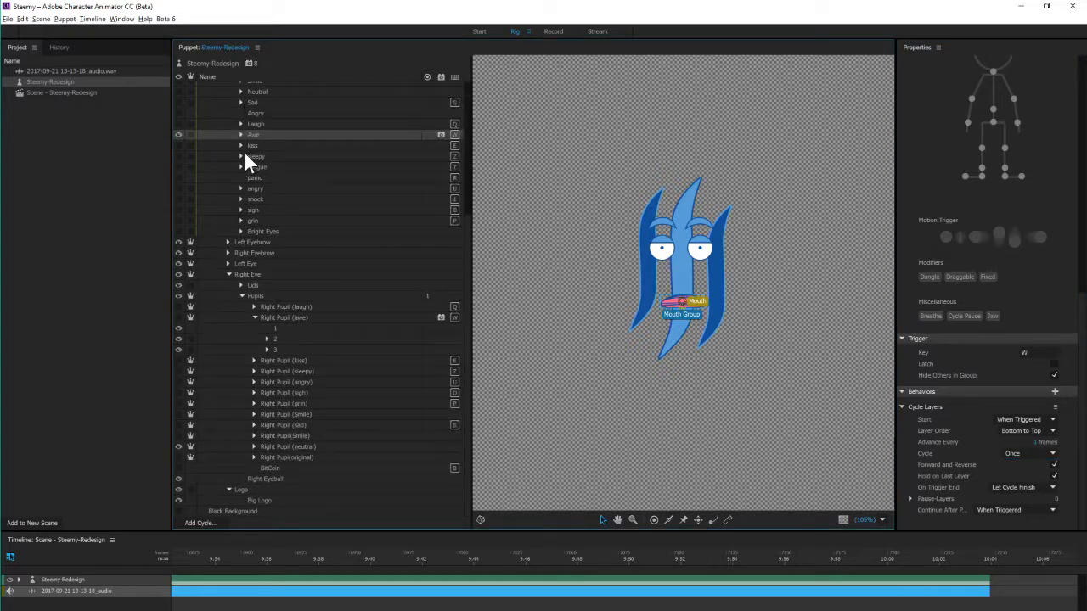
left_click(178, 135)
left_click(178, 145)
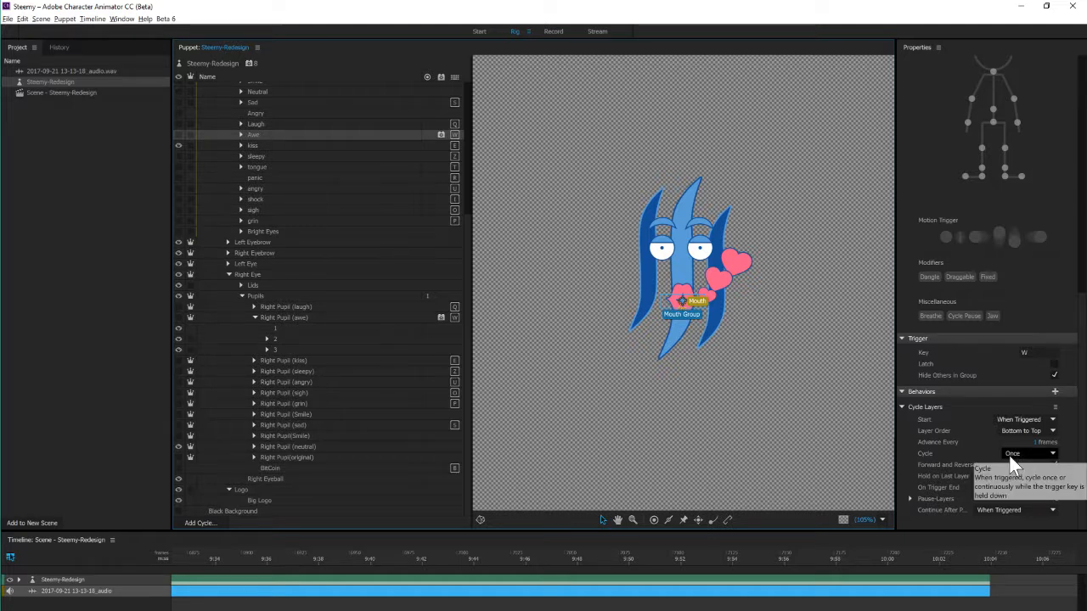
Expand the kiss group and inspect its Heart layer's trigger key, Advance Every and Cycle settings
left_click(241, 144)
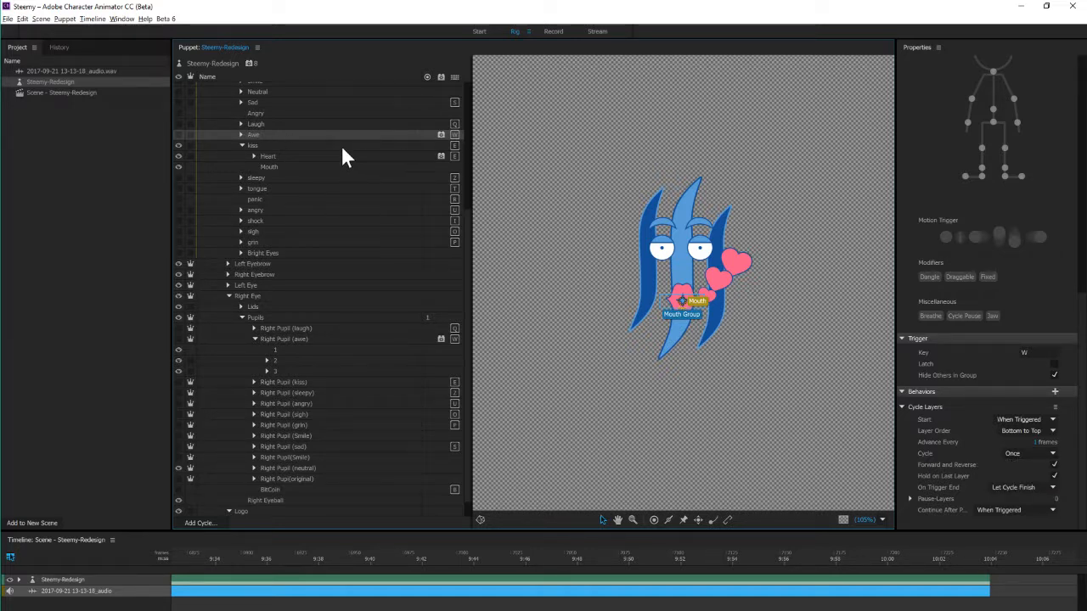
left_click(310, 157)
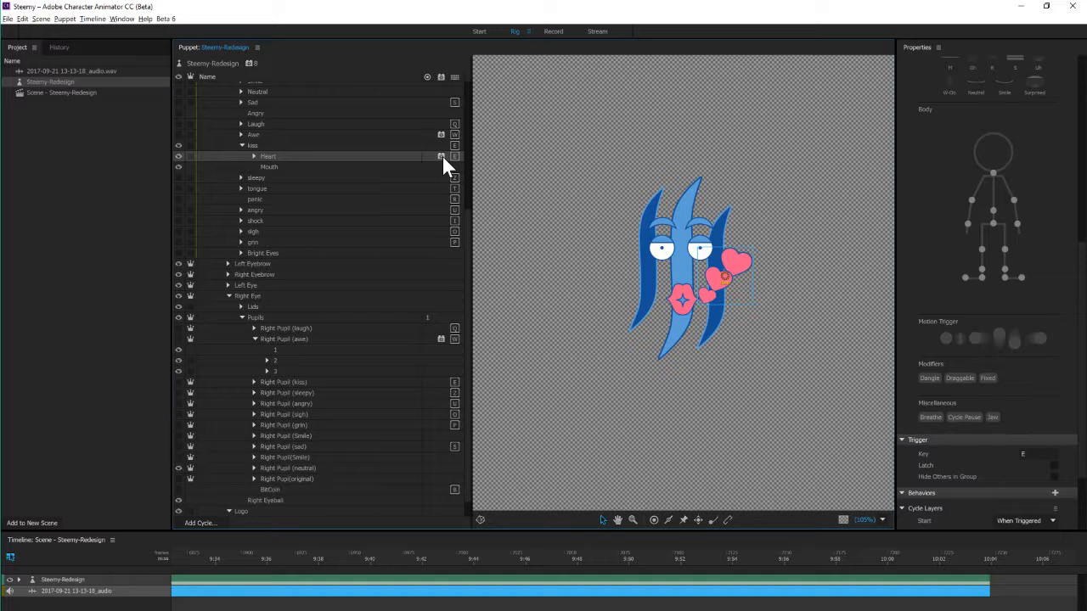
scroll(990, 513, "down", 3)
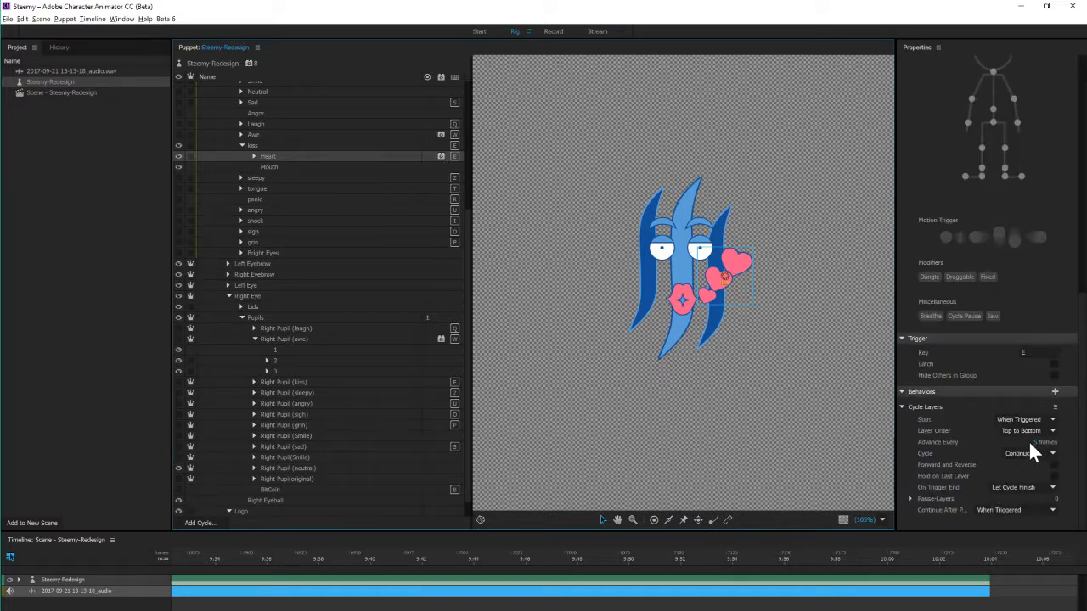
left_click(1055, 442)
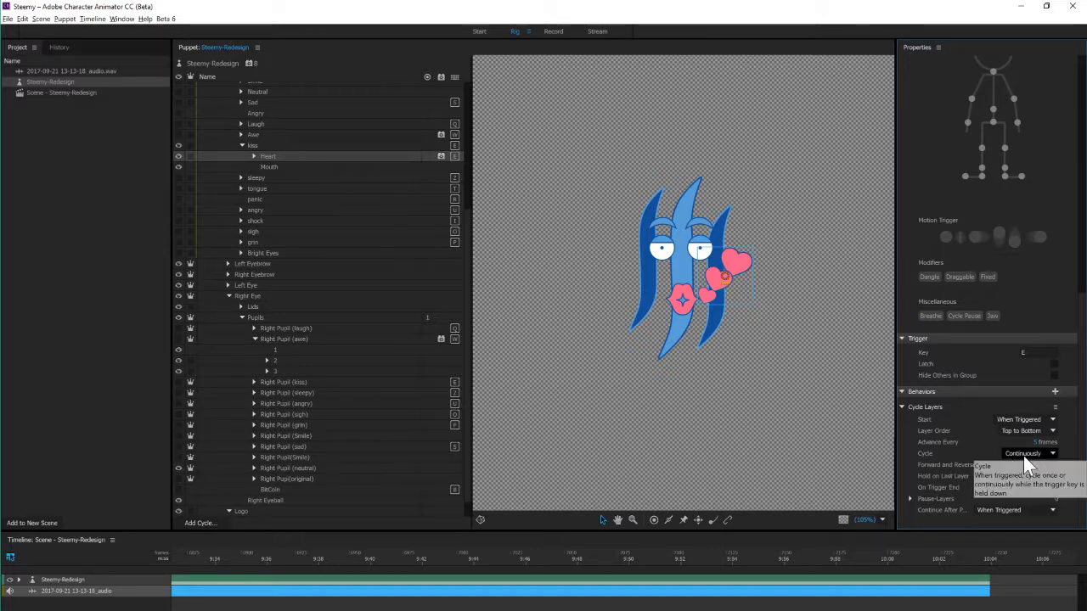
Show the Awe mouth instead of kiss, then expand and select the Awe group
left_click(179, 146)
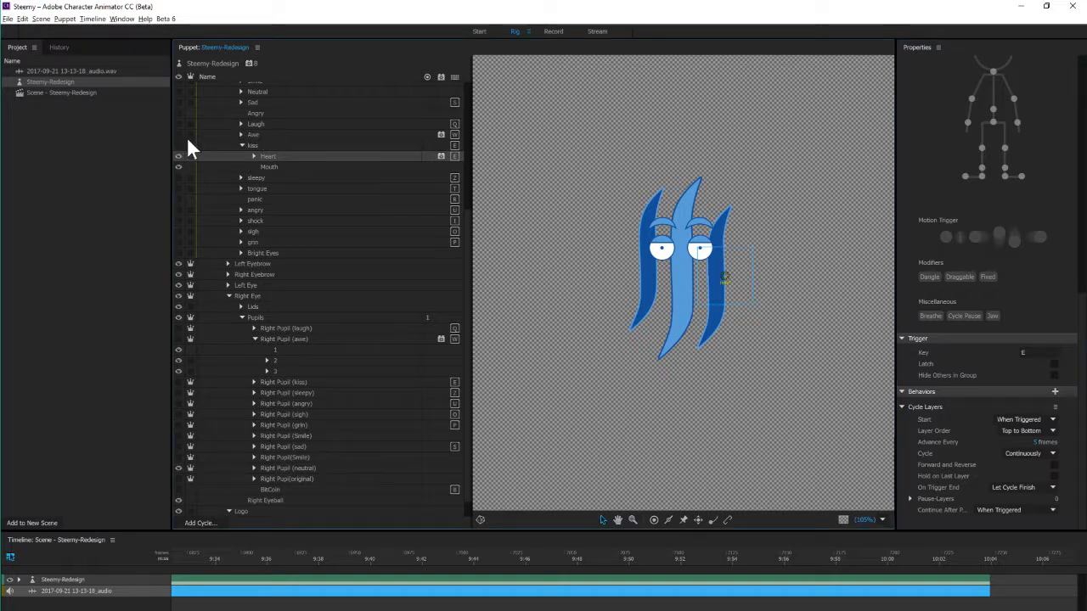
left_click(178, 134)
left_click(241, 134)
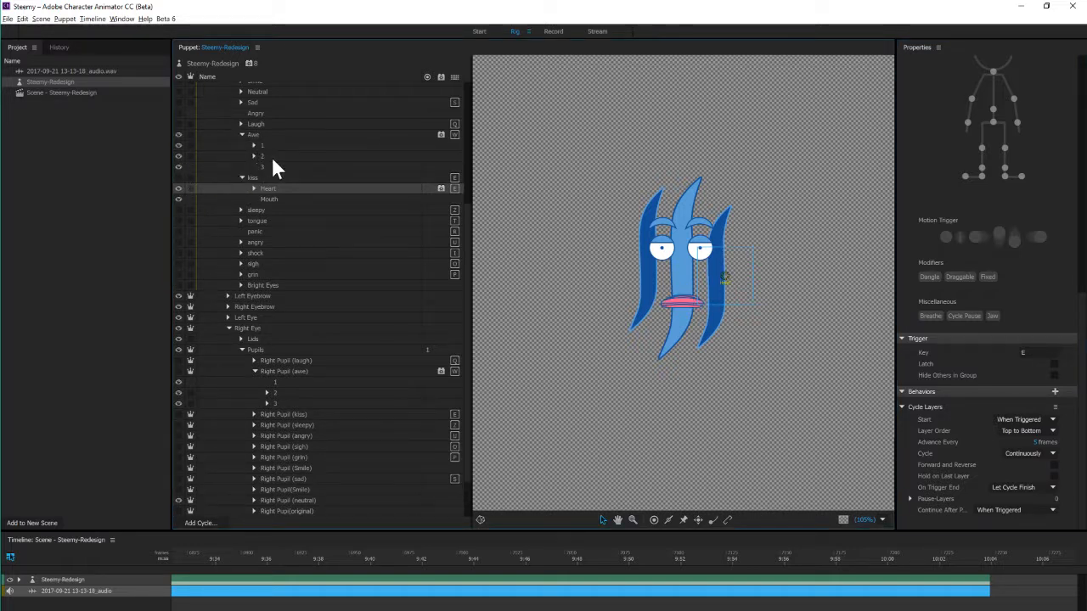
left_click(264, 137)
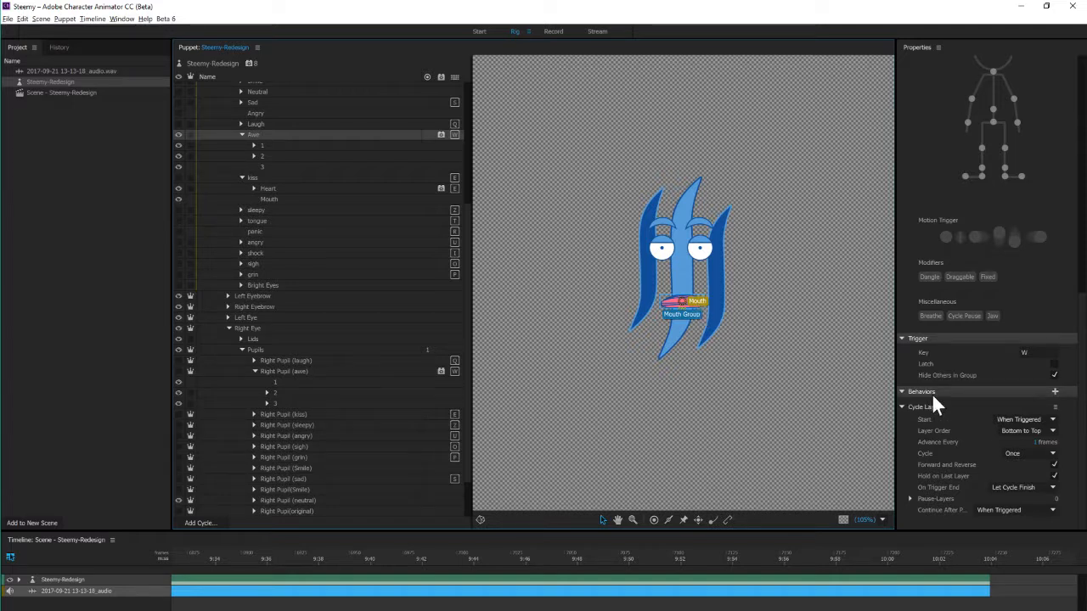
Examine the Awe mouth's Hold on Last Layer option and view its layers 2 and 1
left_click(1054, 475)
left_click(1054, 475)
left_click(262, 154)
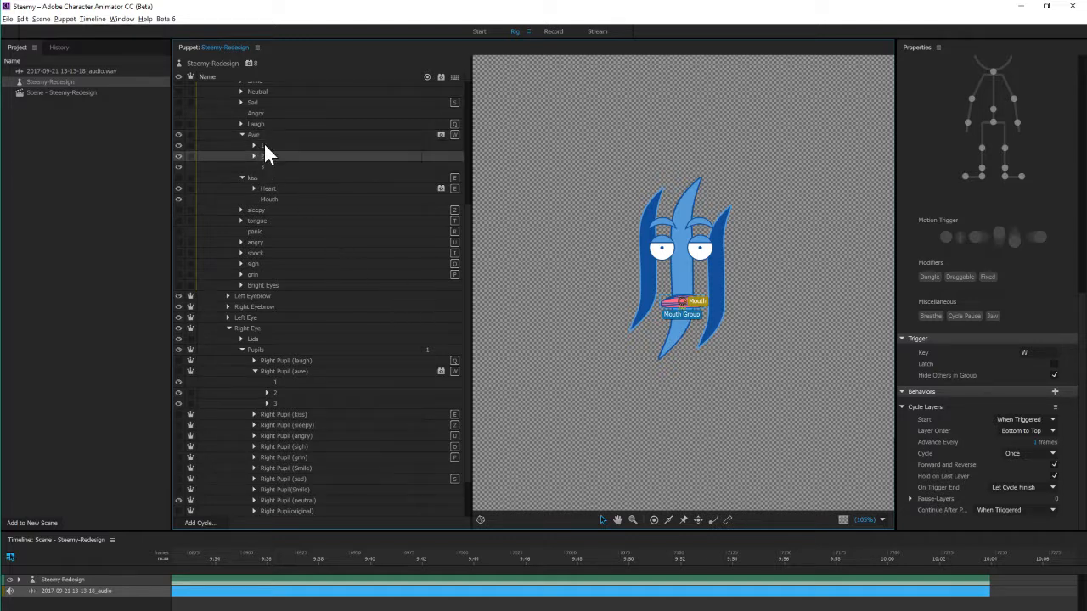
left_click(693, 303)
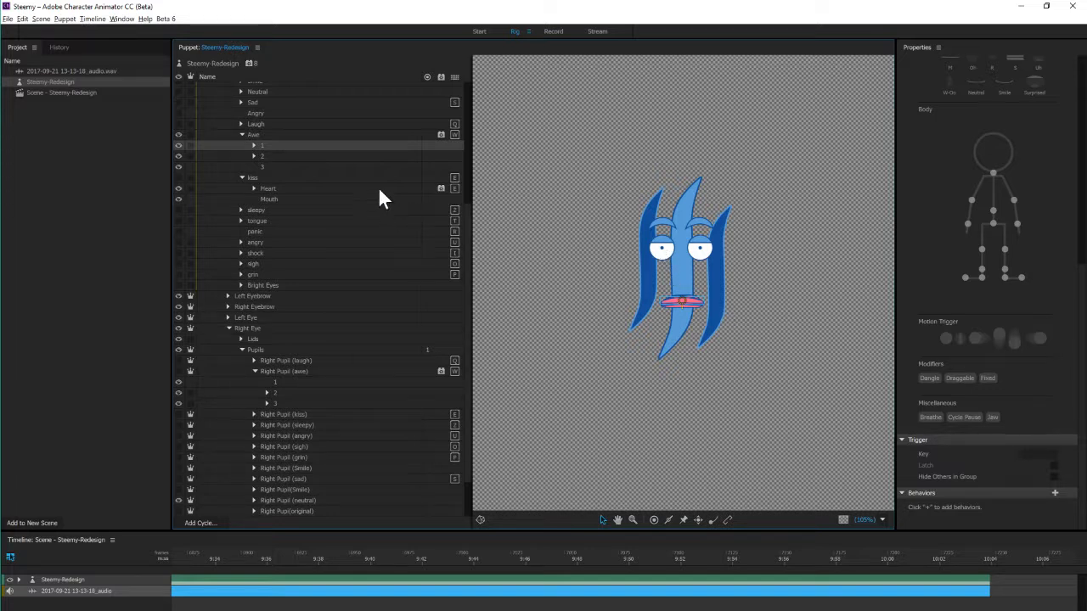
Open the Scene - Steemy-Redesign scene and select the Steemy-Redesign puppet's track in the timeline
double_click(41, 91)
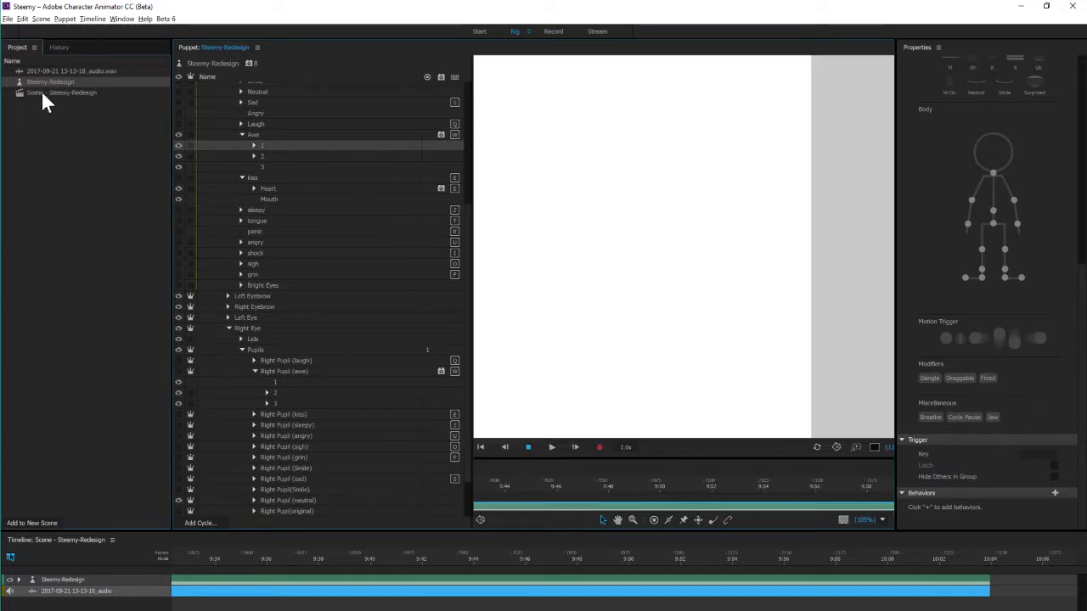
double_click(41, 90)
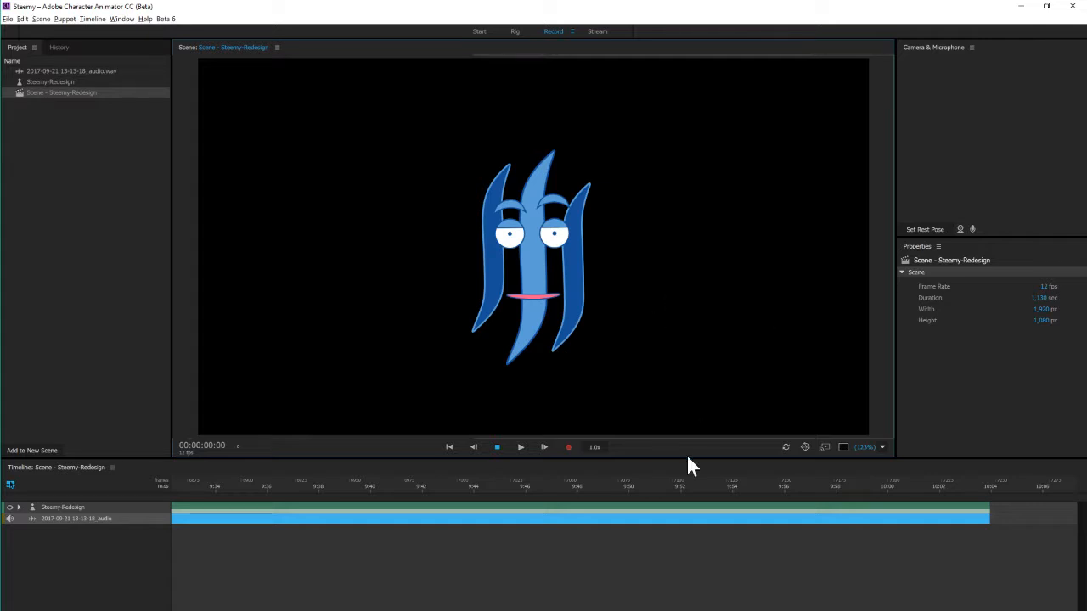
left_click(398, 509)
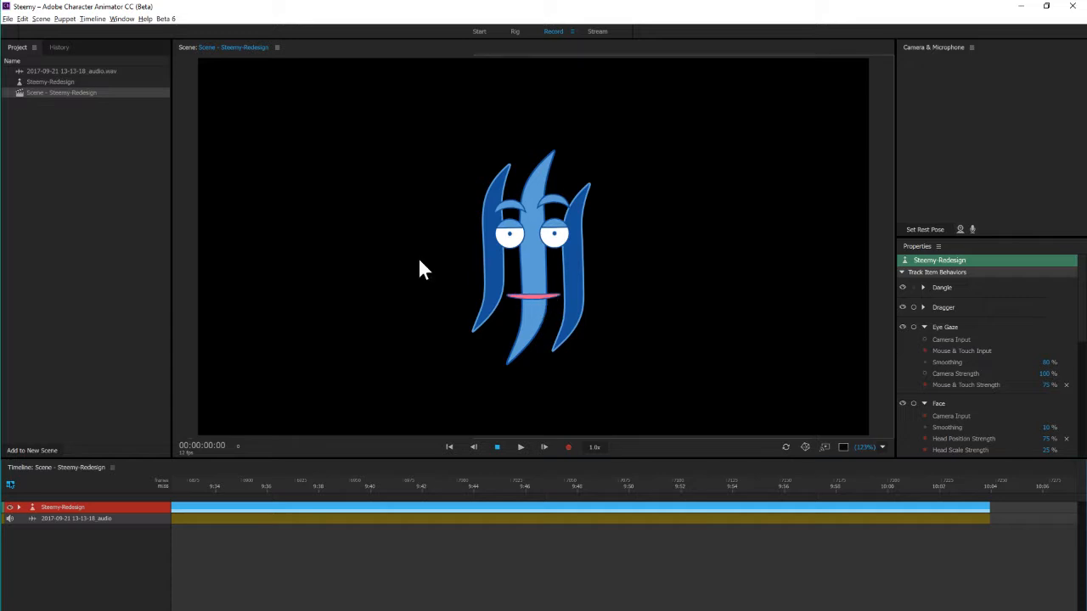
Reopen the Steemy-Redesign puppet rig and set the Awe mouth's Cycle Layers layer order to Top to Bottom
double_click(31, 82)
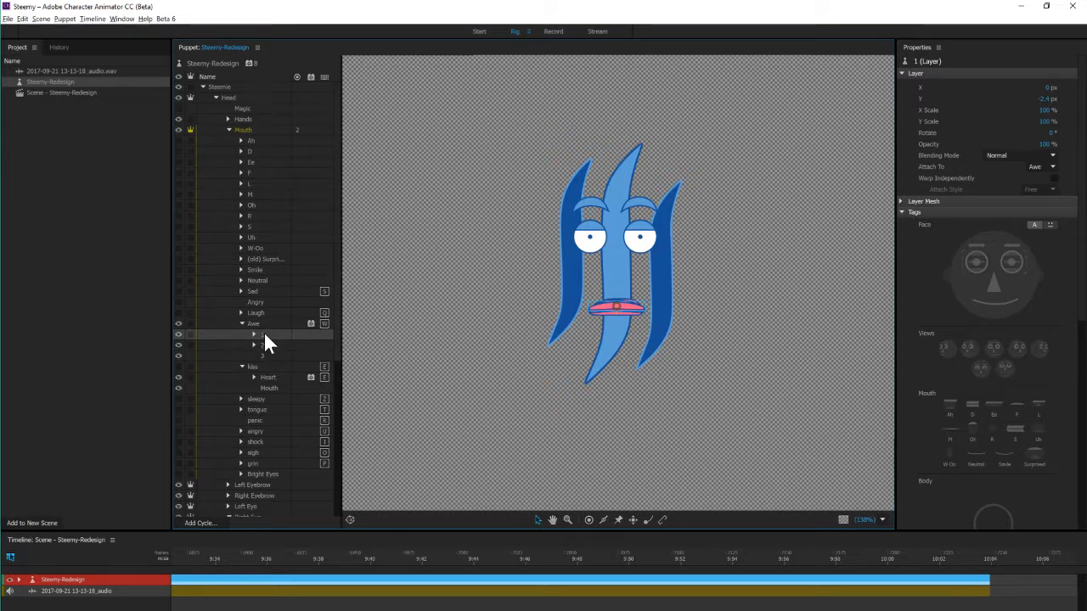
scroll(1020, 409, "down", 5)
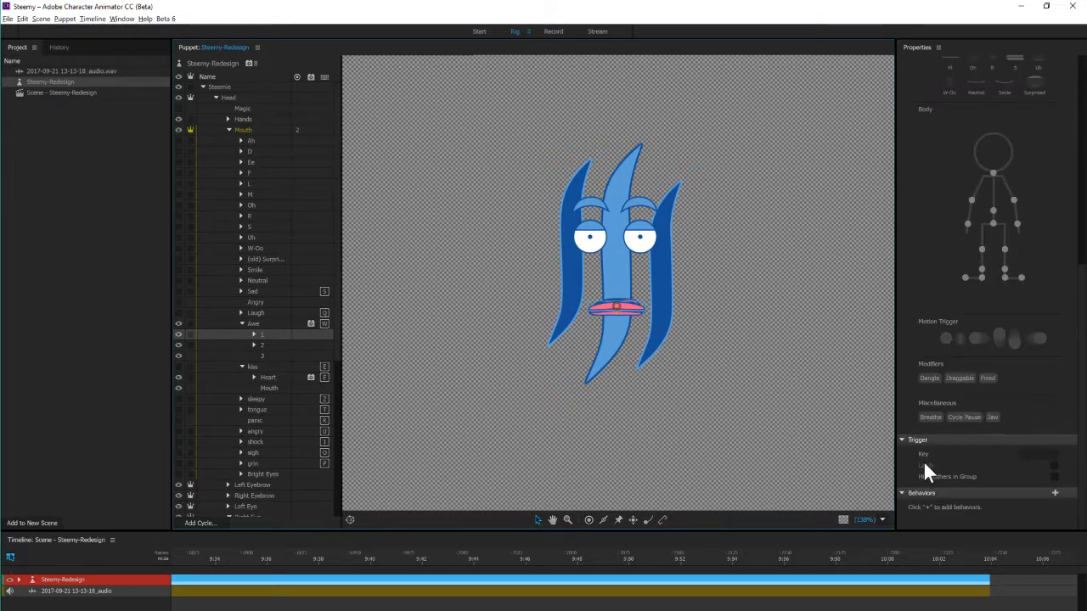
left_click(253, 326)
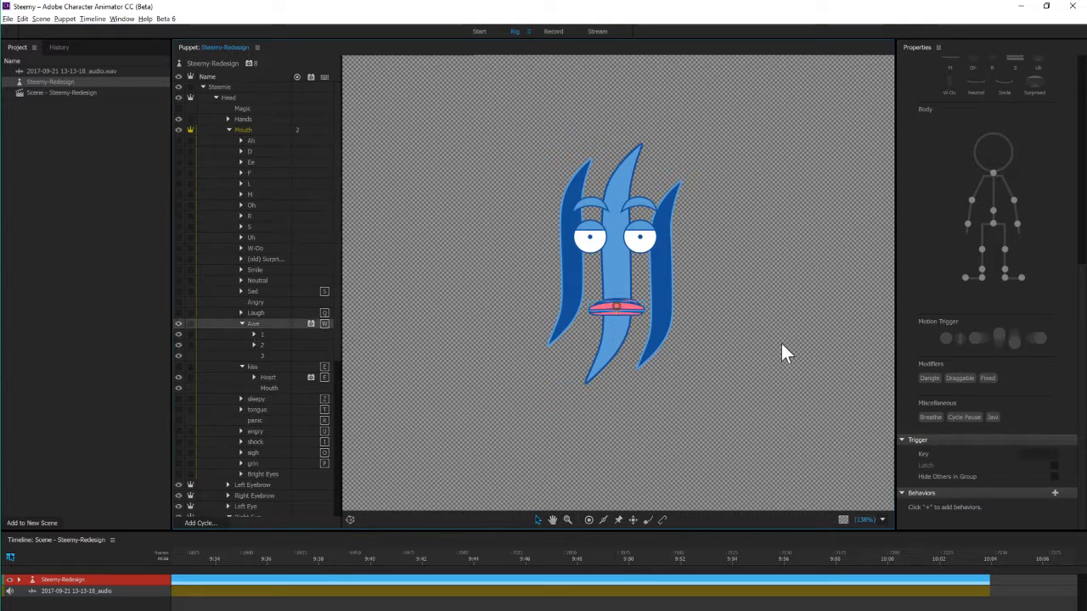
scroll(1047, 474, "down", 3)
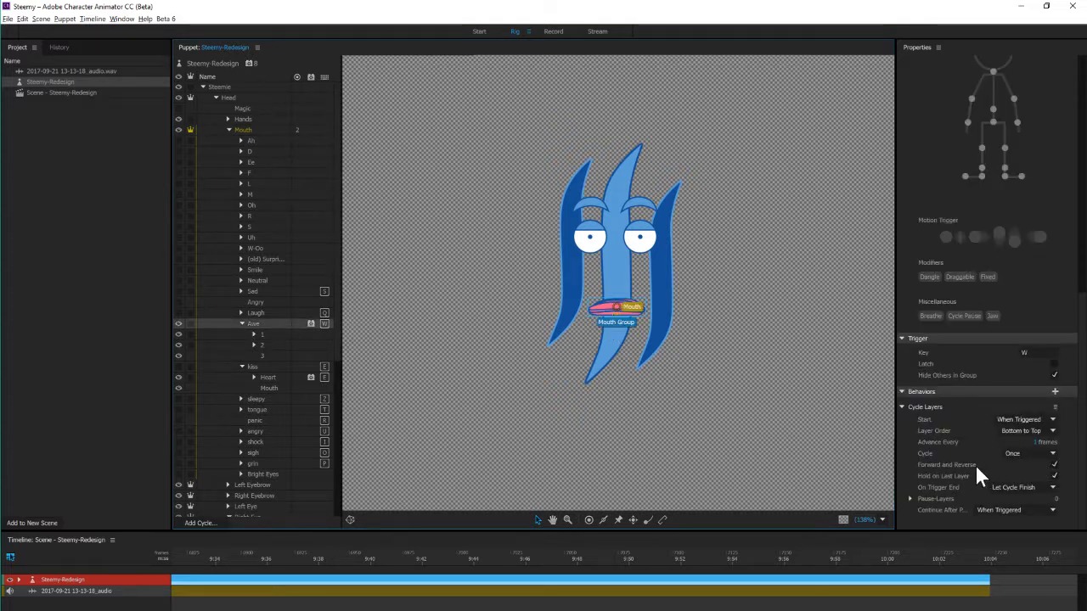
left_click(1023, 430)
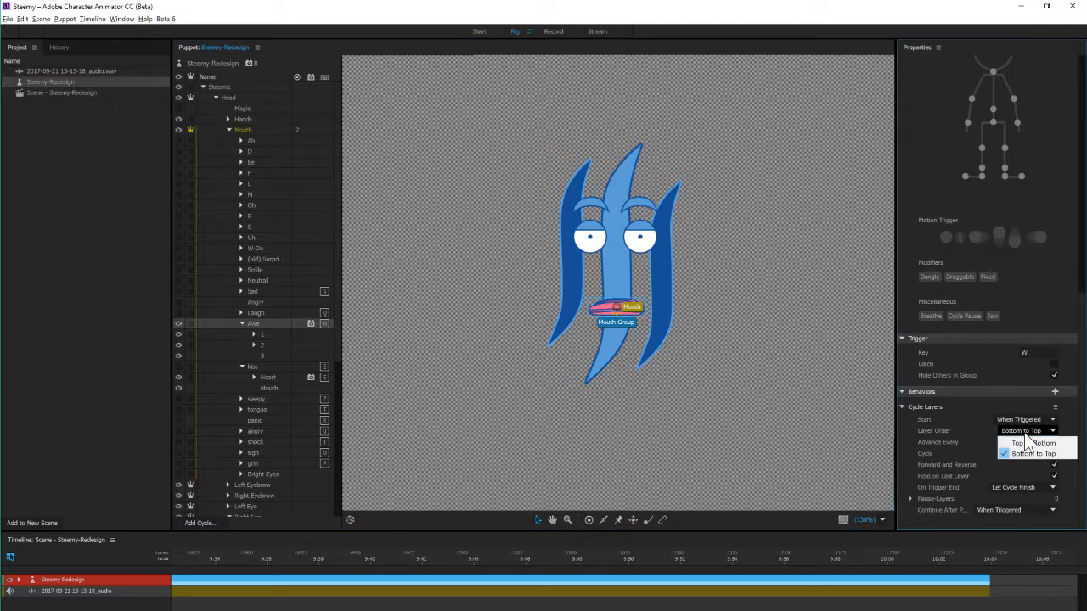
left_click(1024, 443)
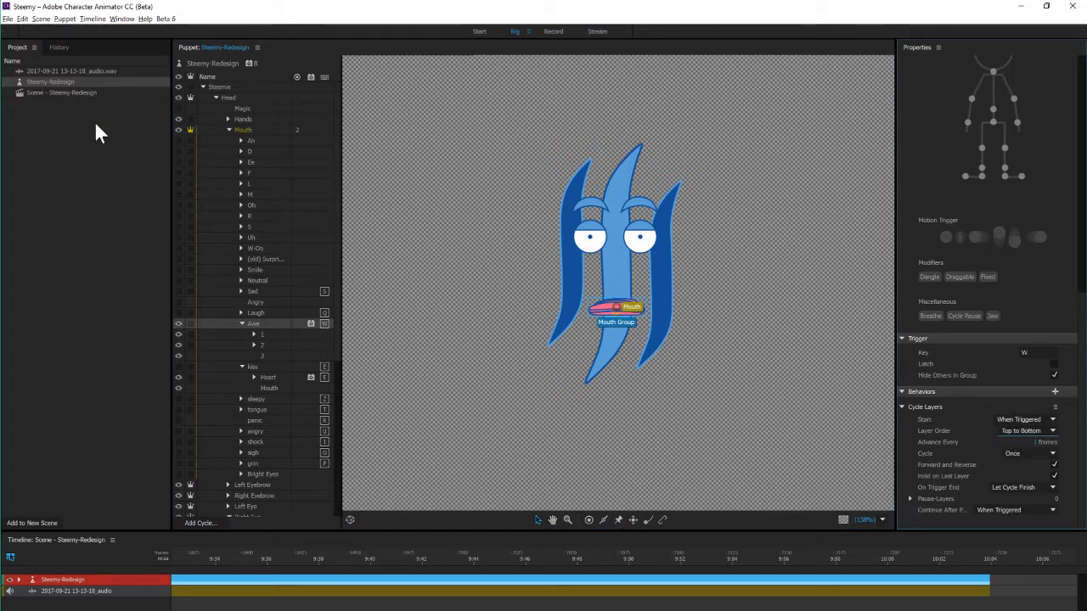
Return to the scene and test the puppet's triggered expressions with the open-hand and thumbs-up gestures
double_click(49, 90)
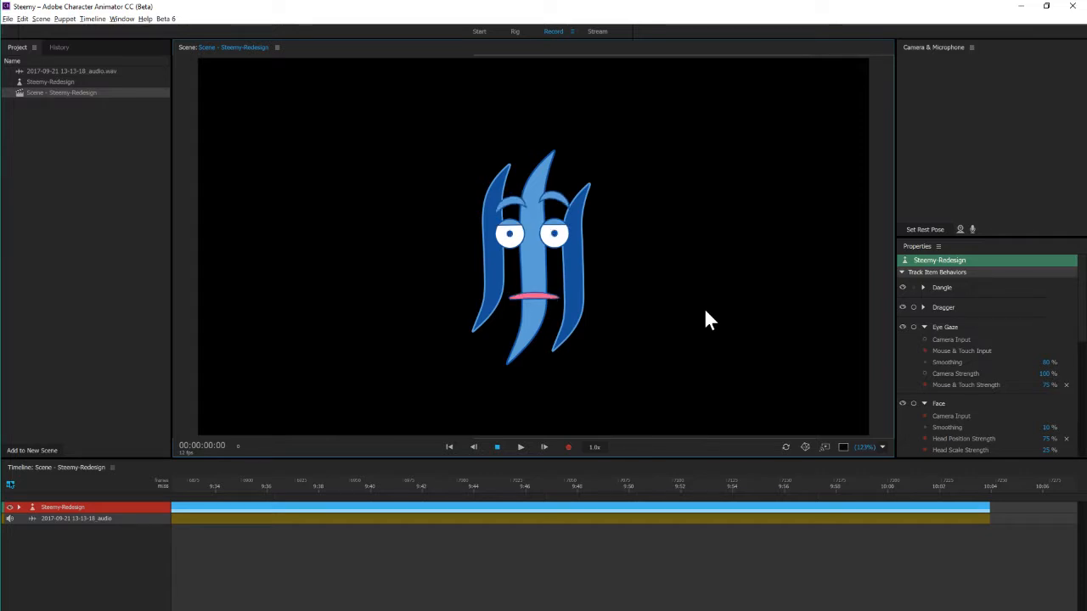
key("1")
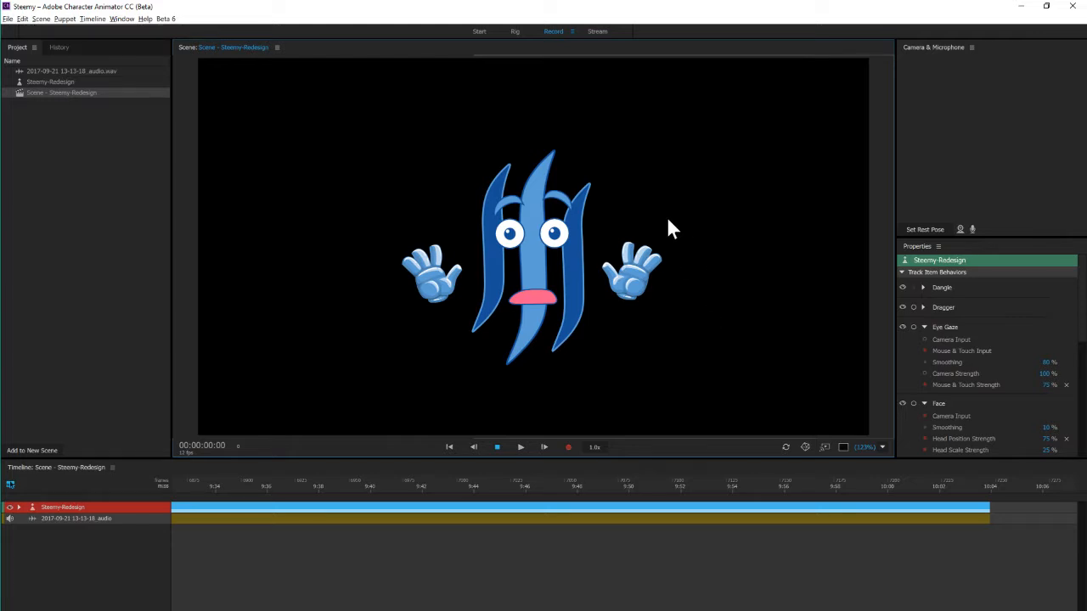
key("2")
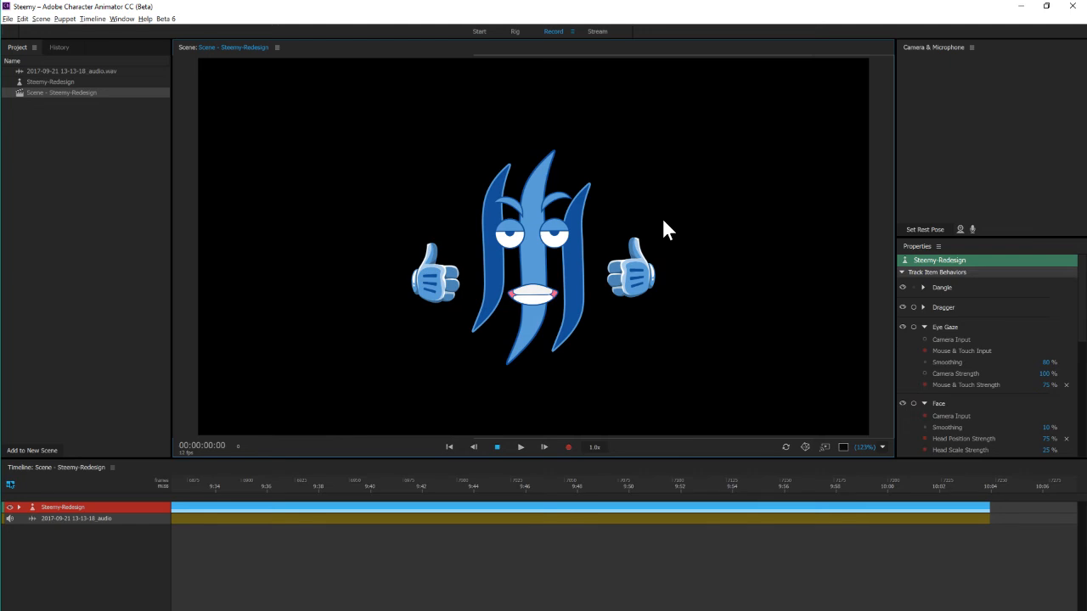
key("2")
key("3")
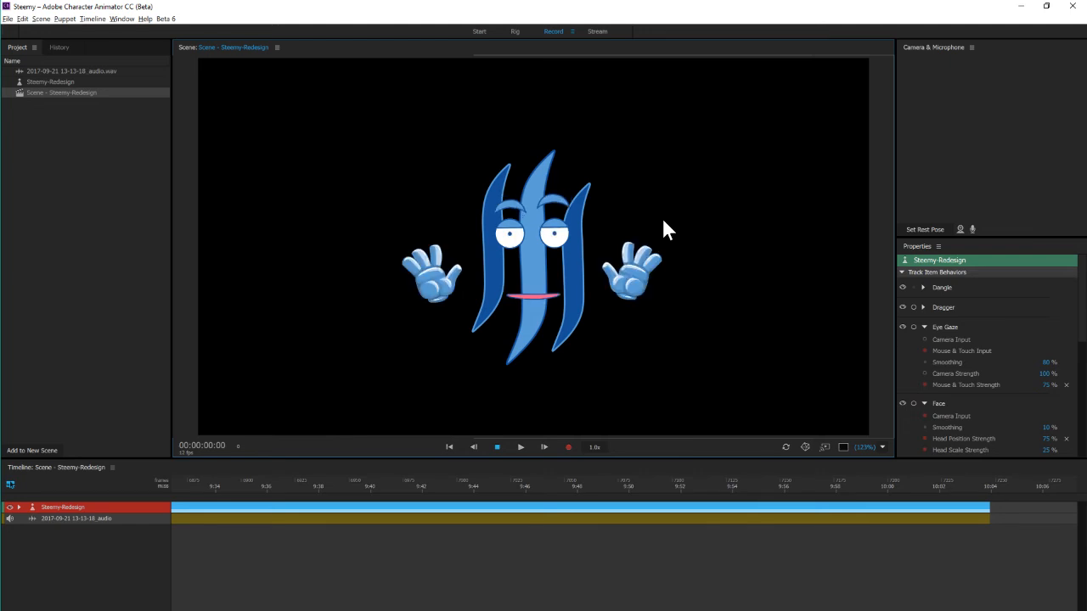